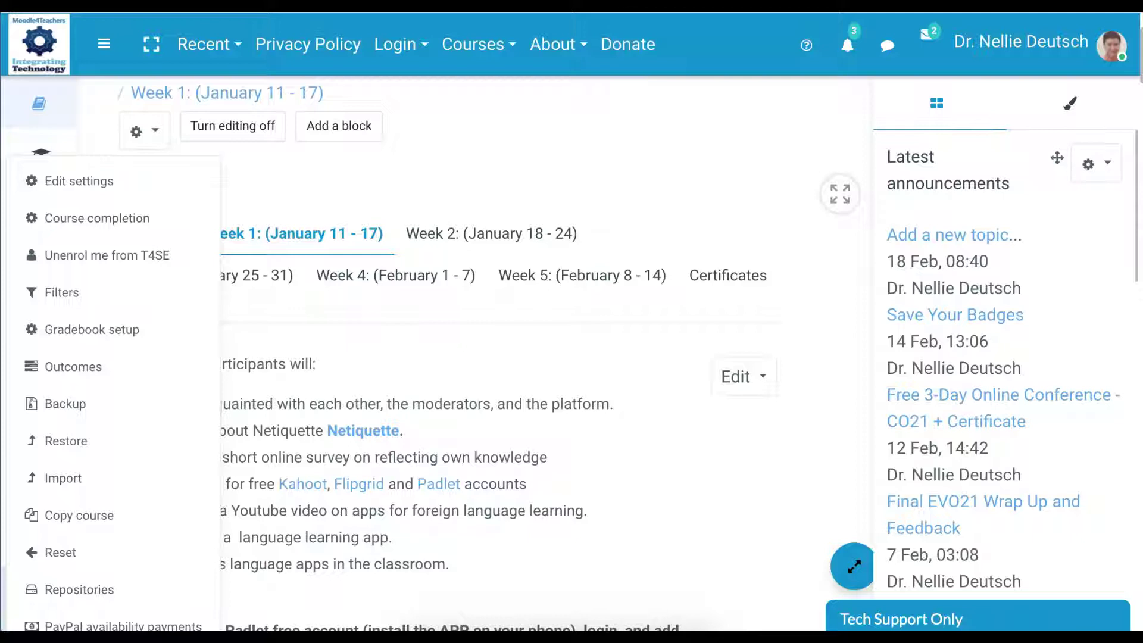
Open the Reset course page for Technology for Spoken English from the course administration options
scroll(435, 351, up, 3)
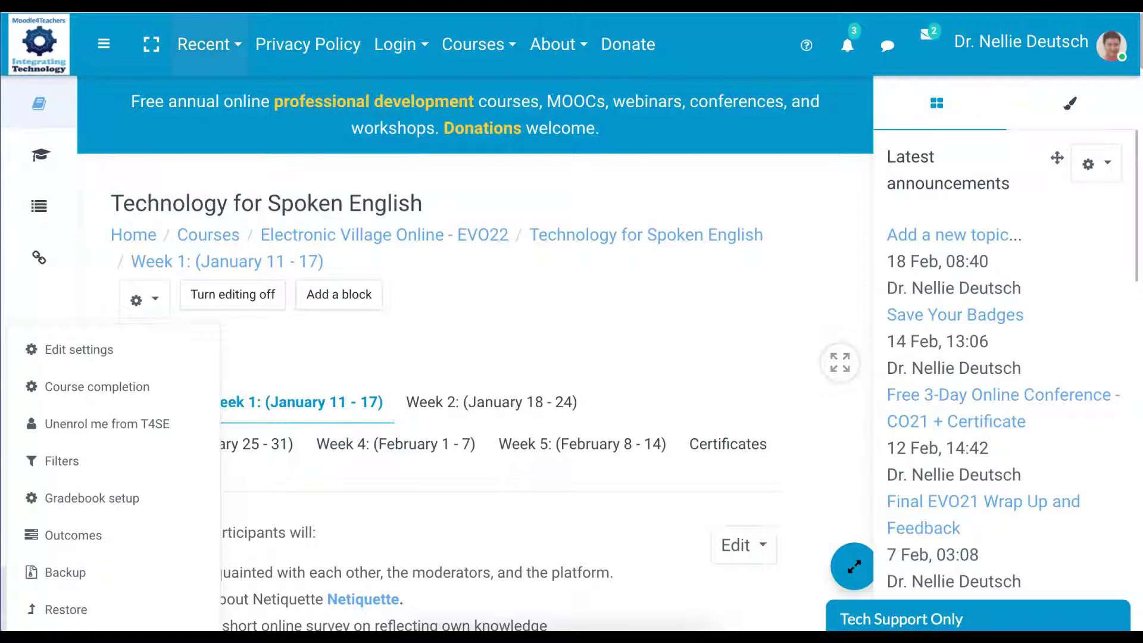
click(145, 299)
click(144, 299)
click(144, 299)
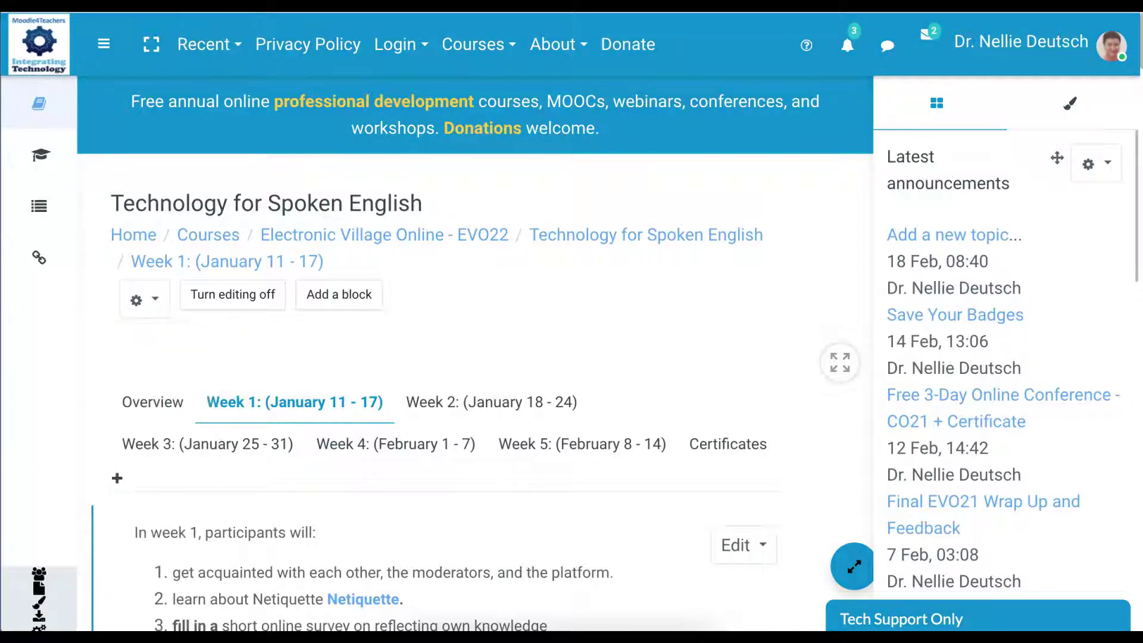
click(145, 299)
scroll(145, 462, down, 1)
scroll(89, 386, down, 5)
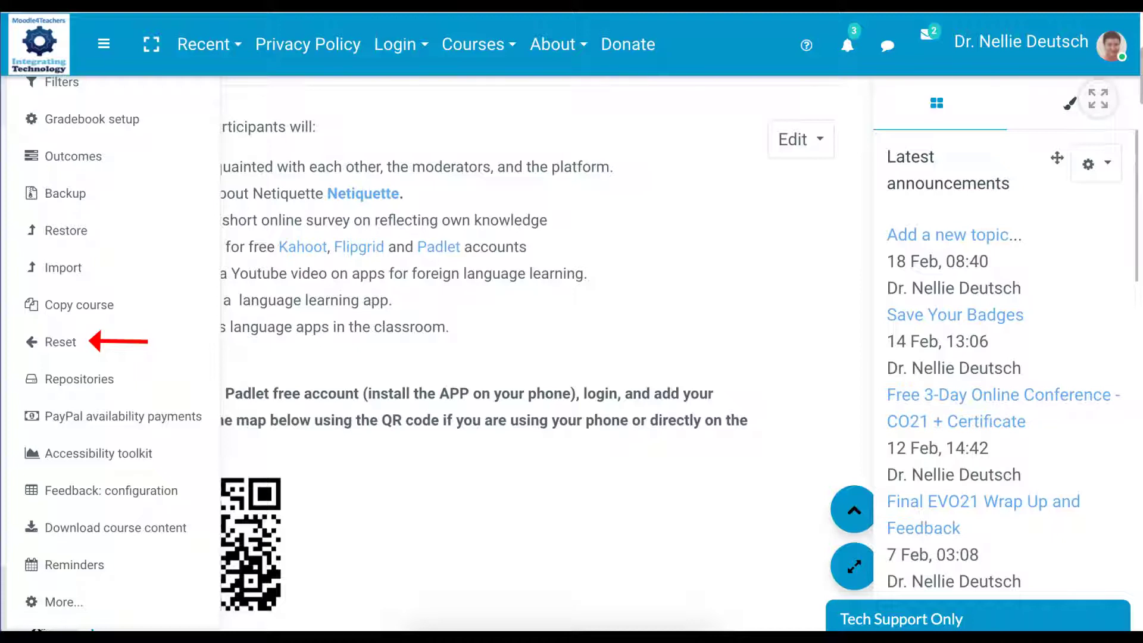
scroll(422, 354, up, 5)
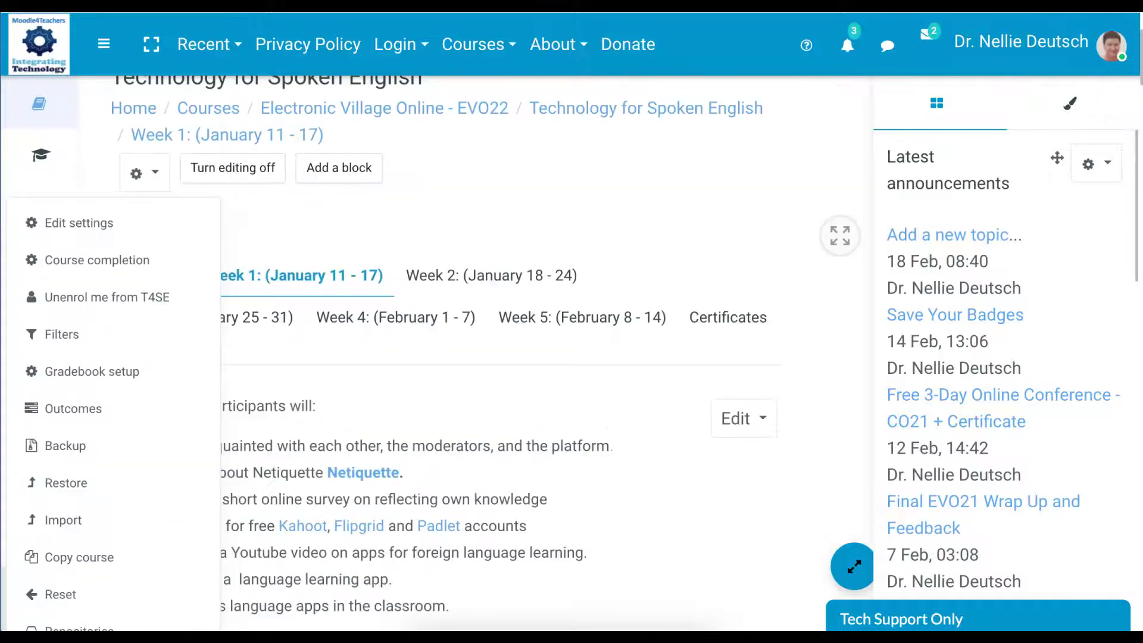
scroll(422, 354, down, 7)
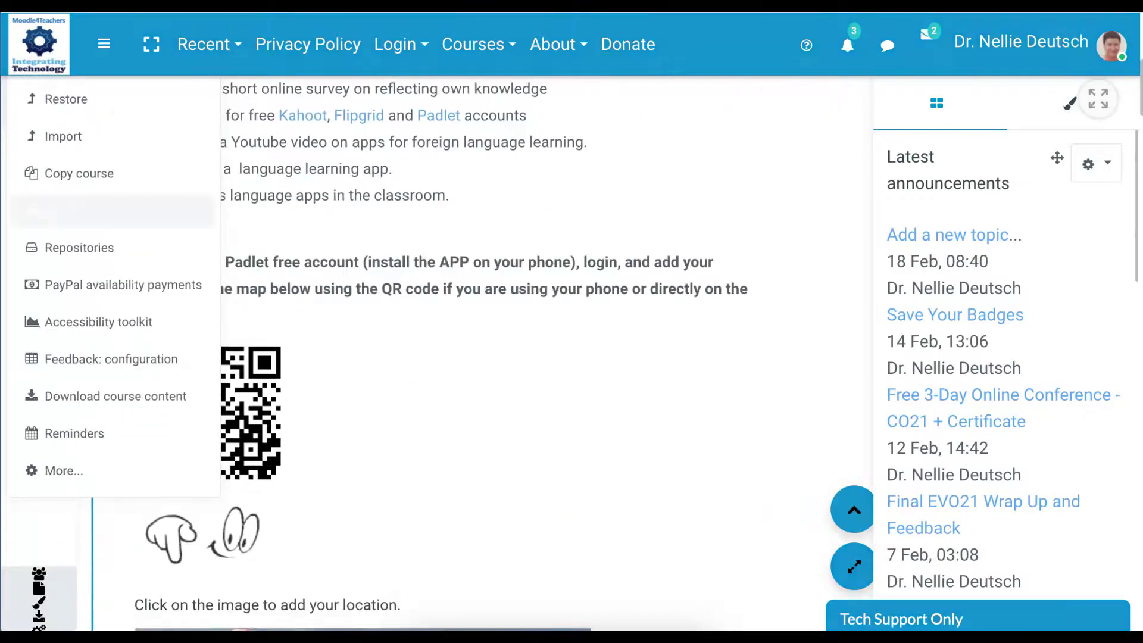
click(60, 210)
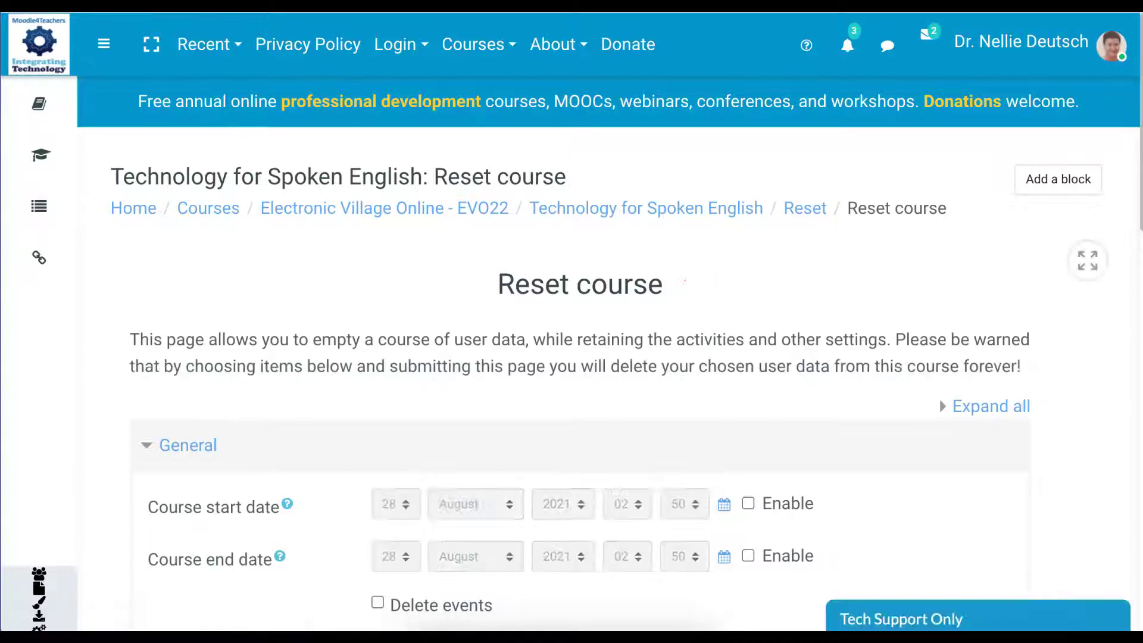
scroll(580, 357, down, 3)
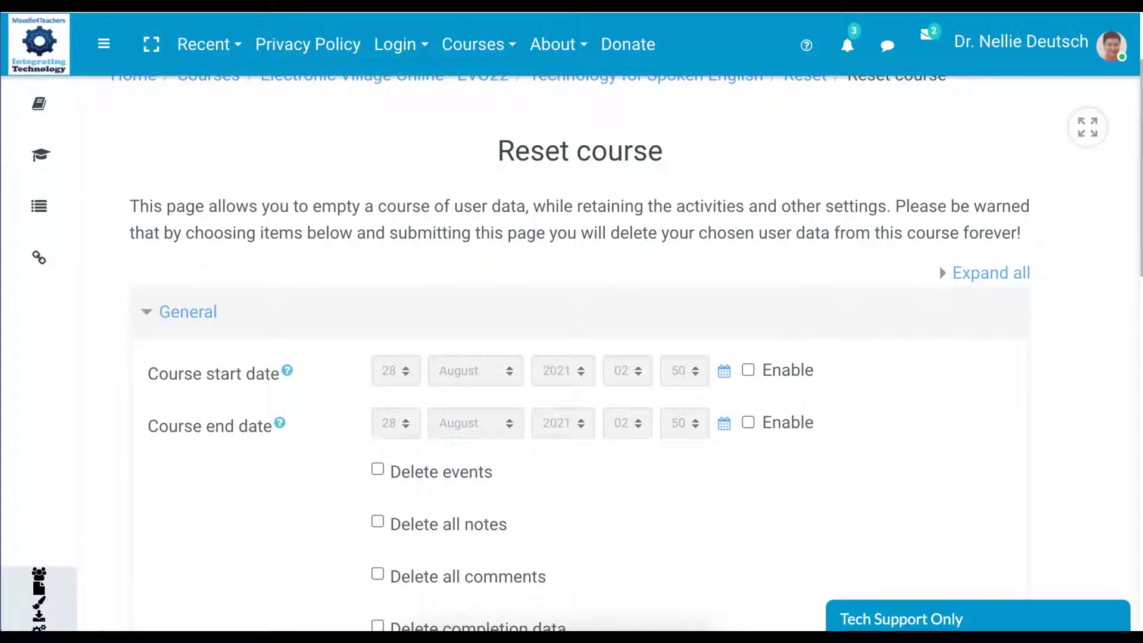
Enable a new course start date and set it to 10 January
click(748, 370)
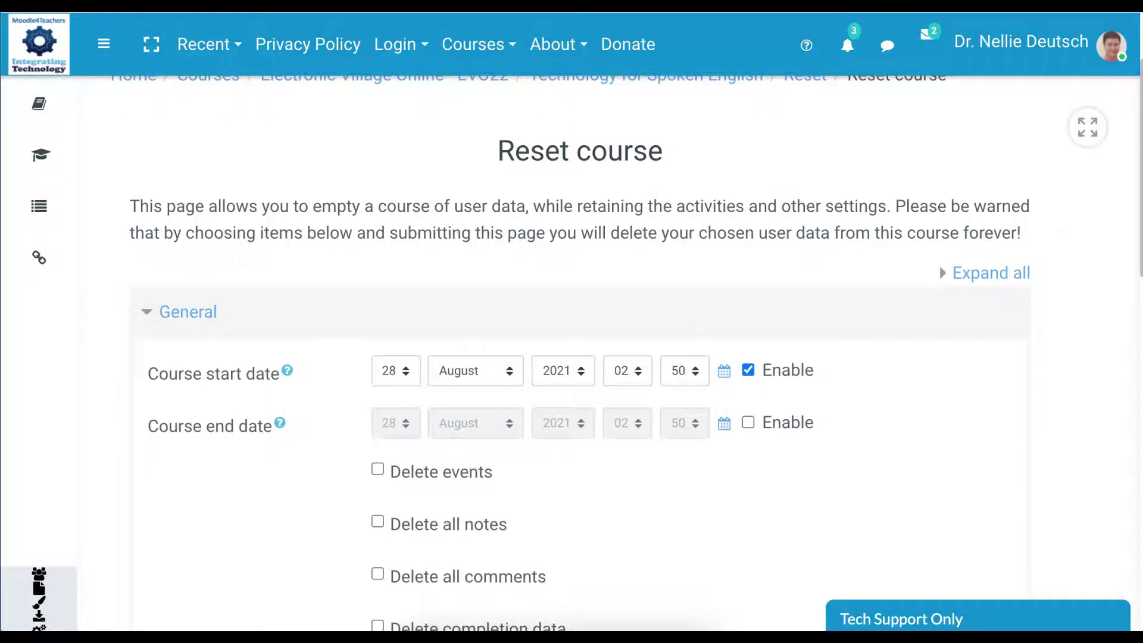
click(476, 371)
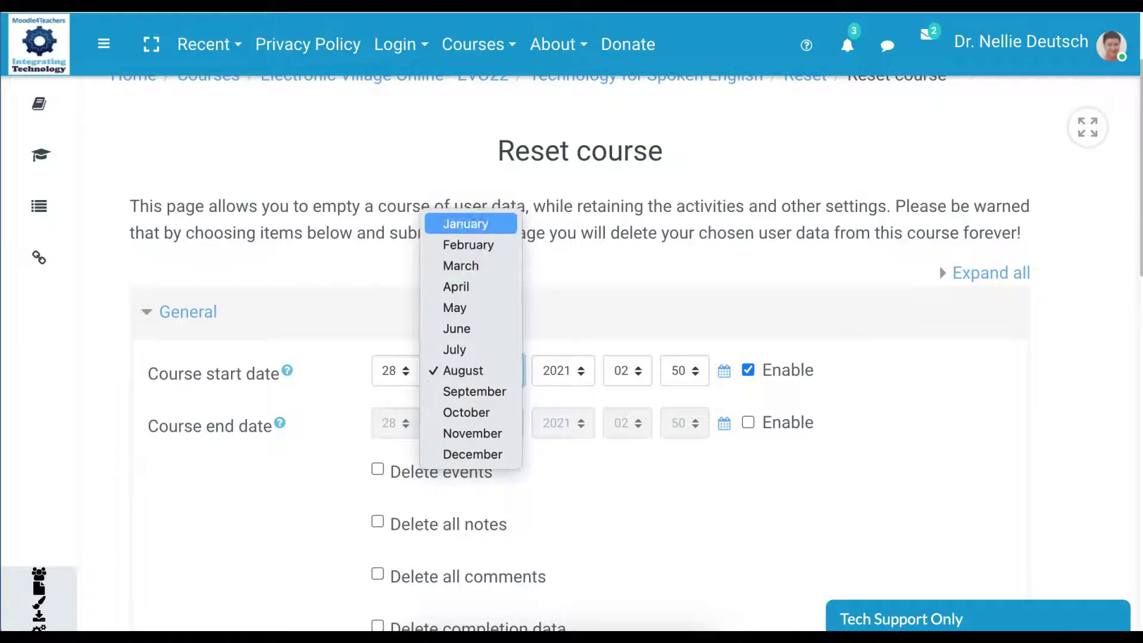
click(465, 223)
click(395, 370)
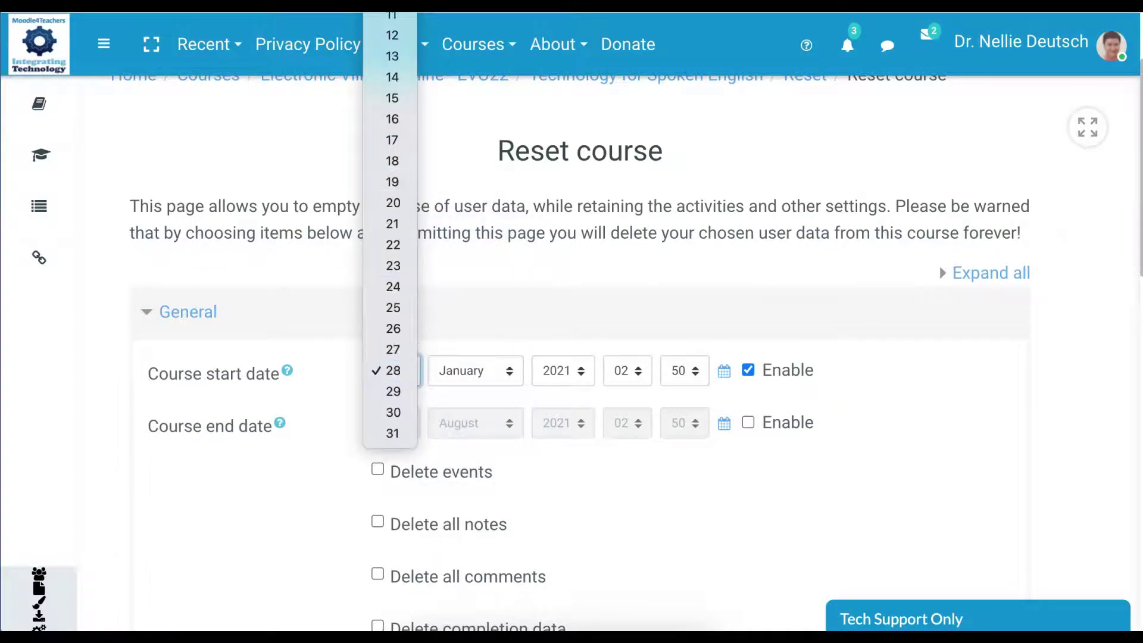
click(393, 6)
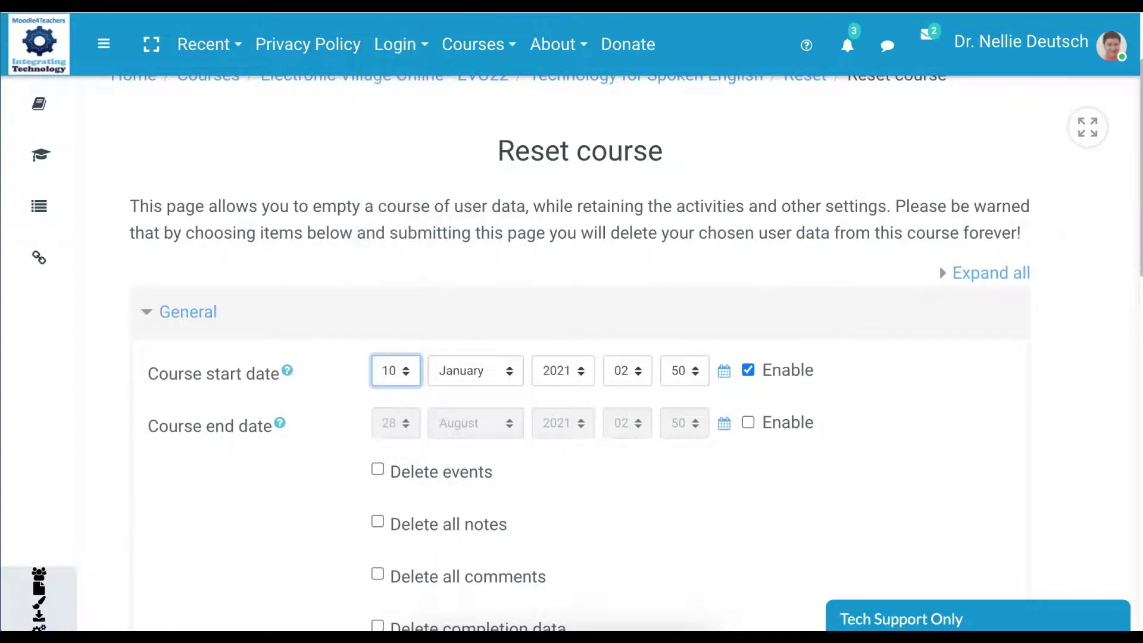
Set the course start time to 00:01
click(684, 370)
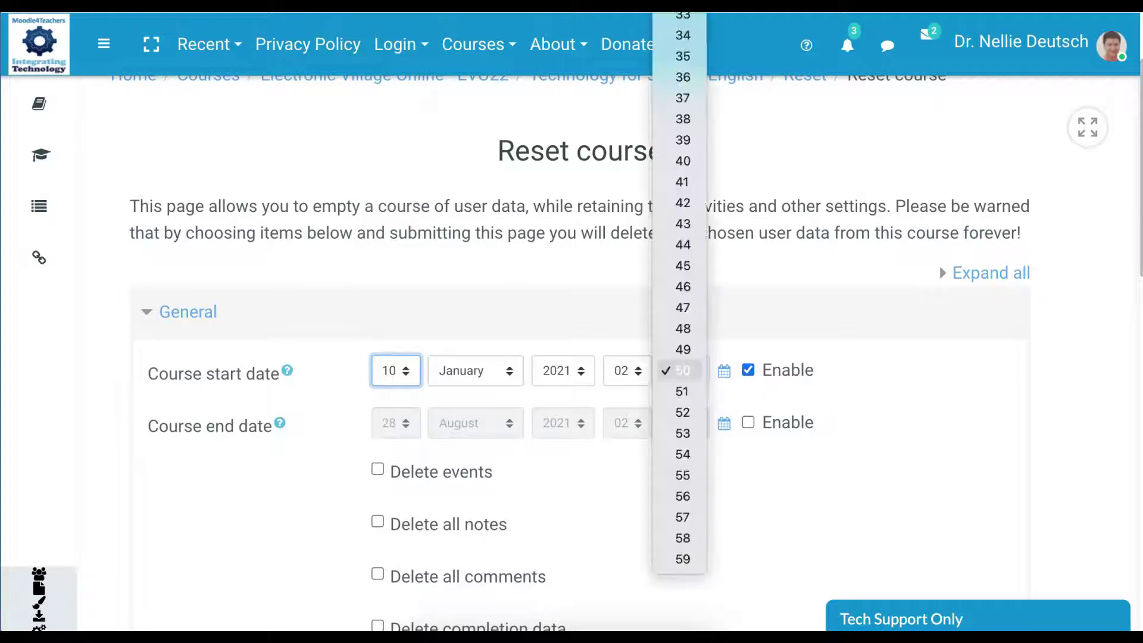
scroll(680, 17, up, 10)
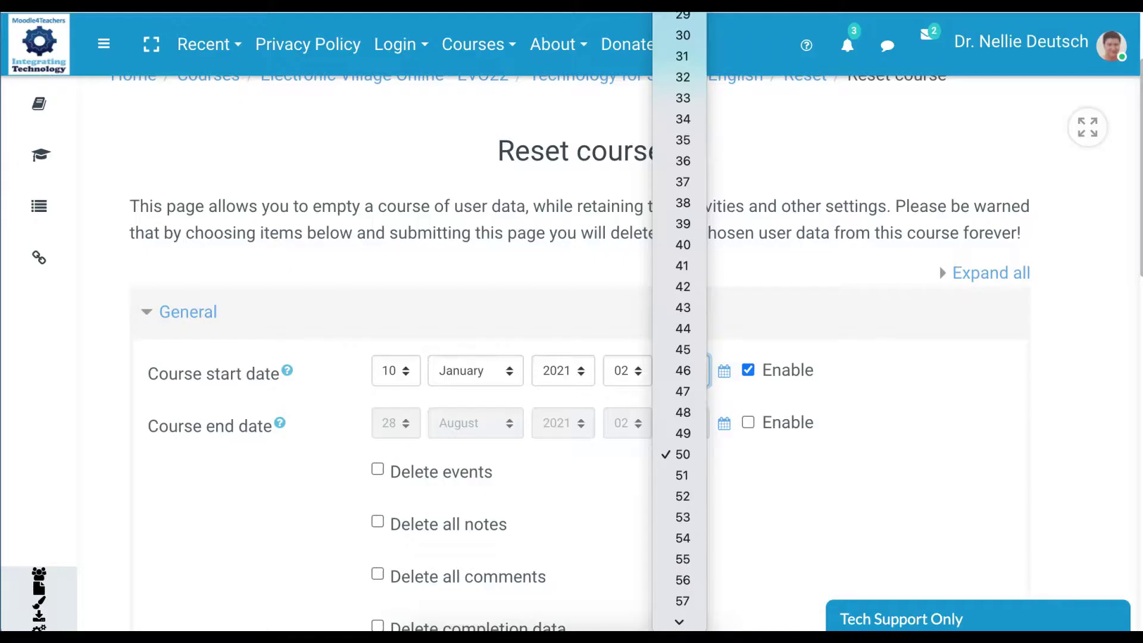
scroll(682, 19, up, 2)
click(682, 19)
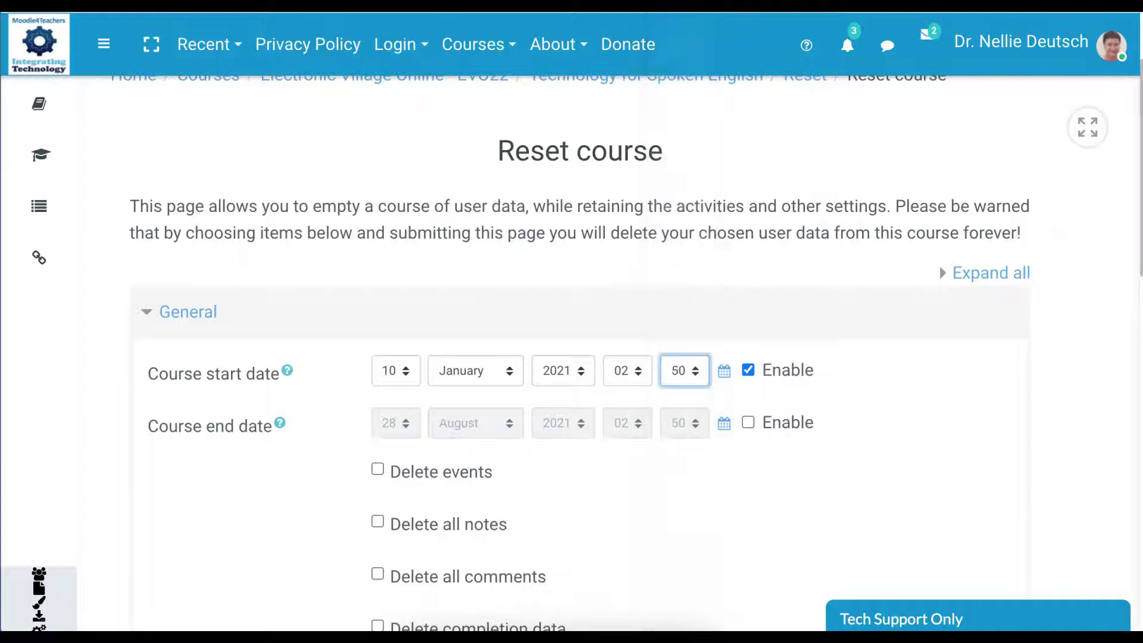
click(684, 370)
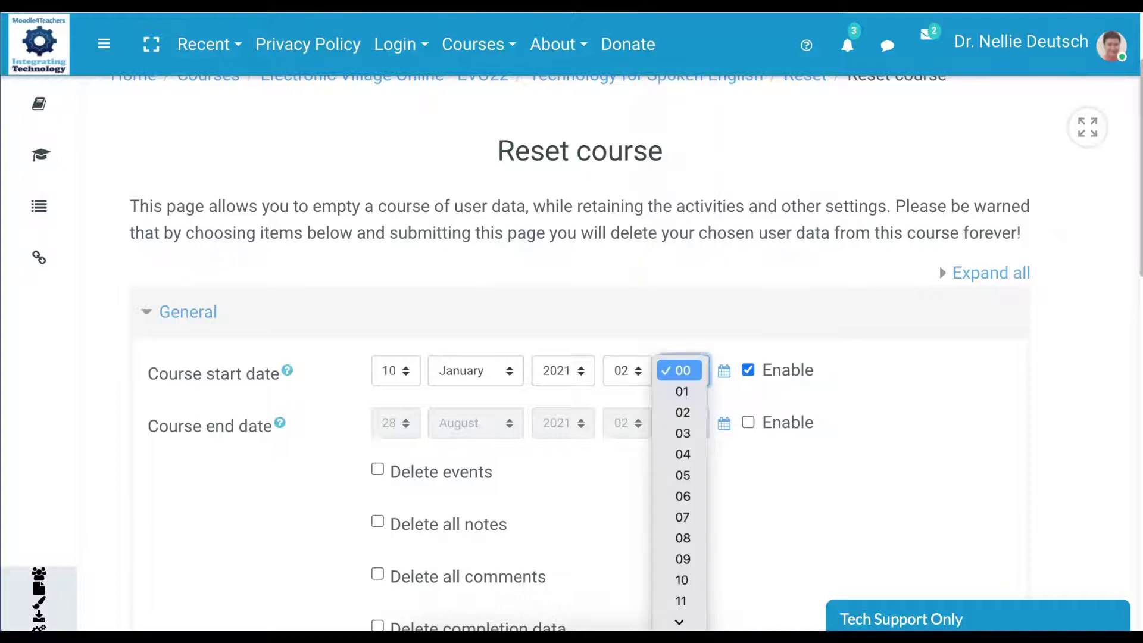
click(682, 370)
click(627, 370)
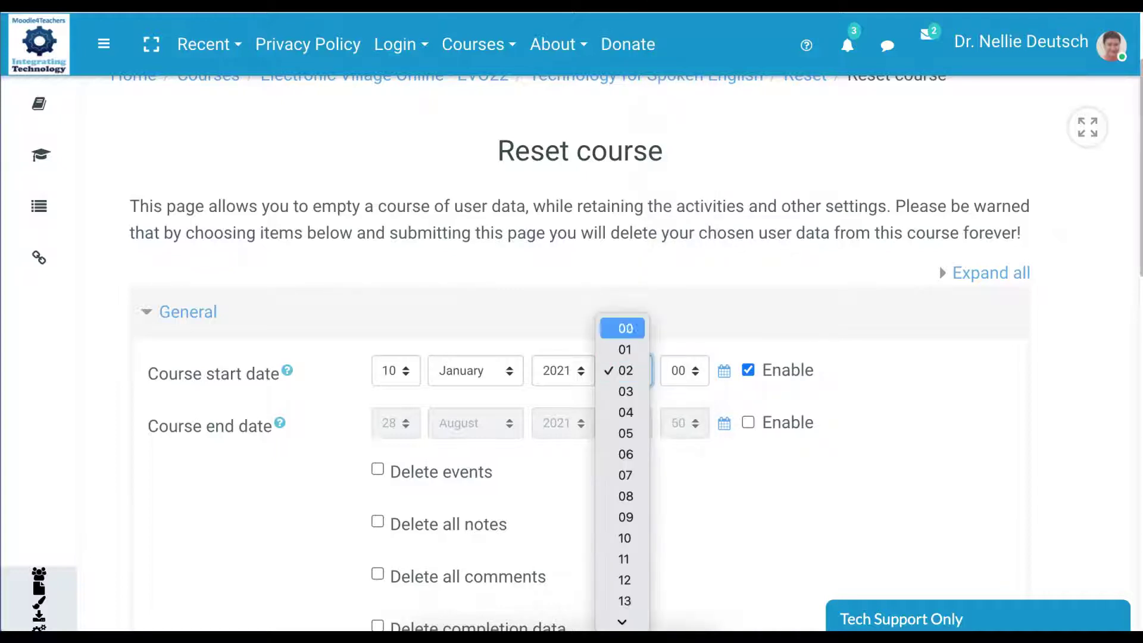
click(625, 329)
click(684, 370)
key(Down)
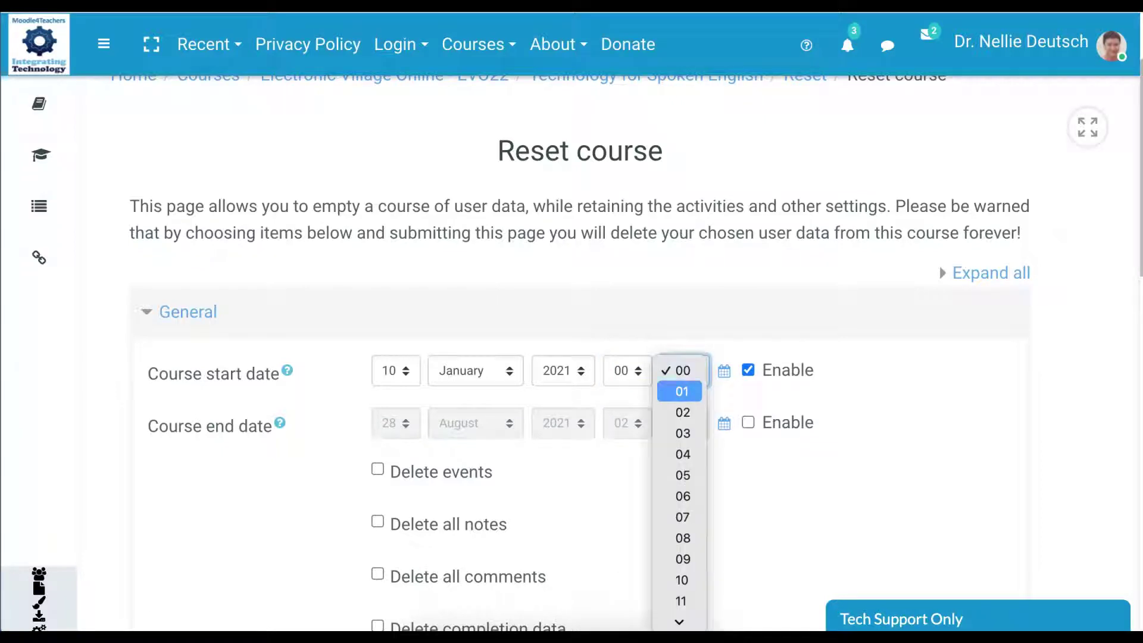
key(Return)
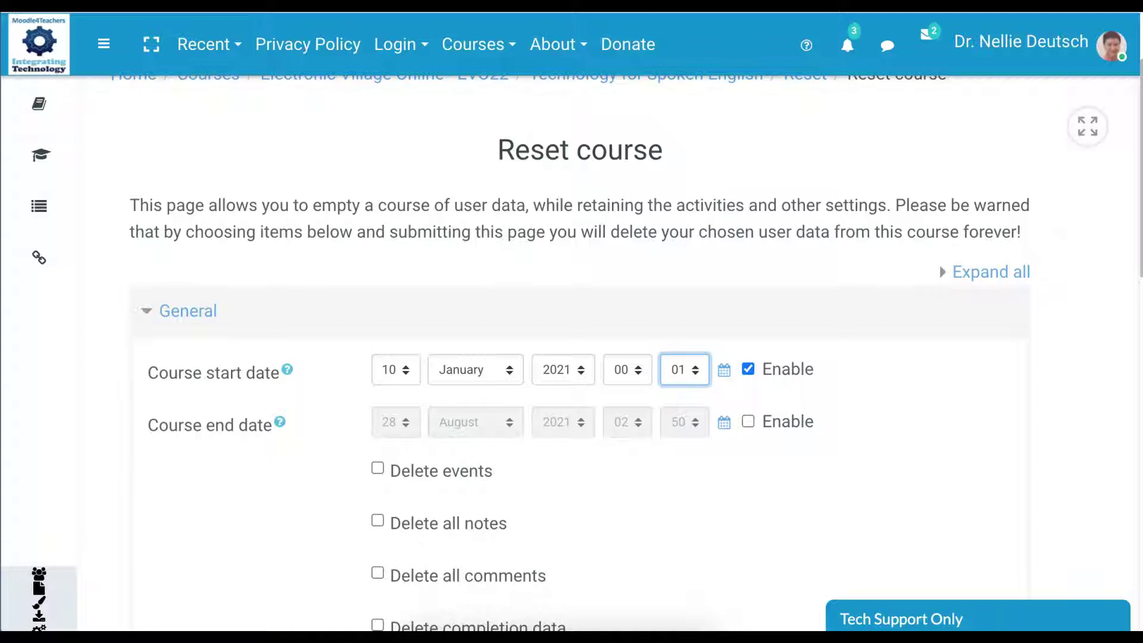
Enable a new course end date and set it to 17 February 2022
click(747, 422)
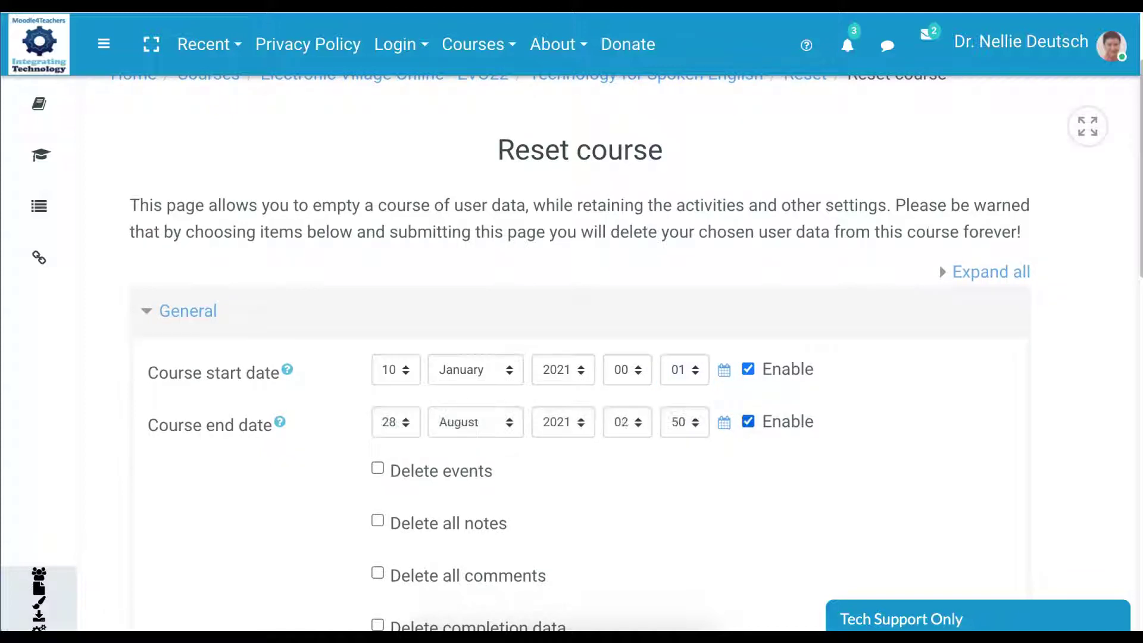
click(395, 422)
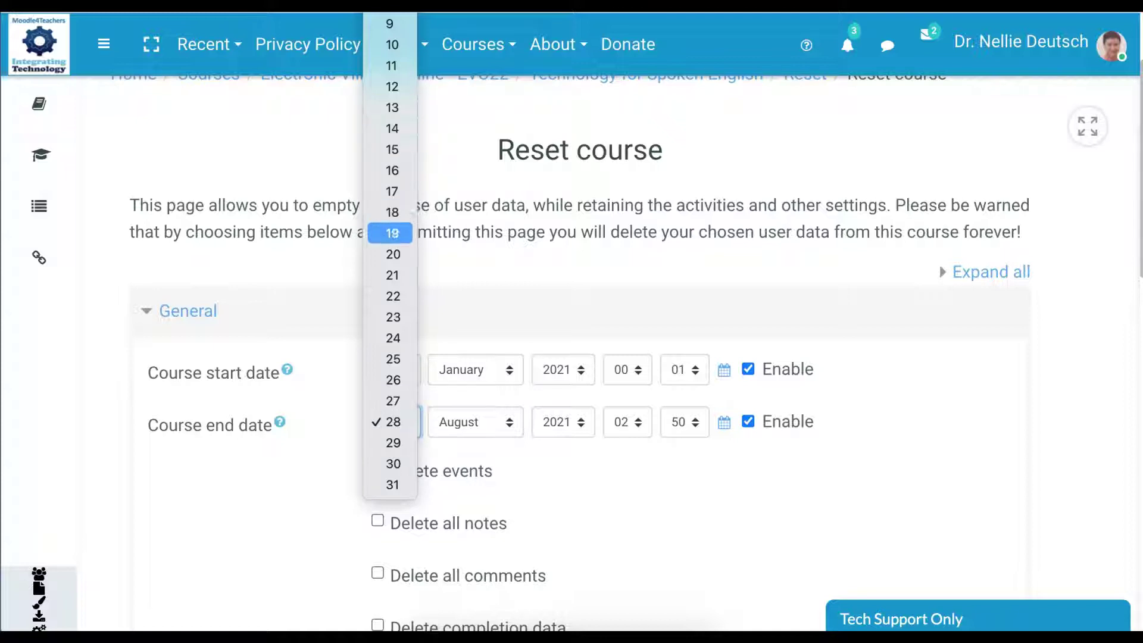
click(392, 191)
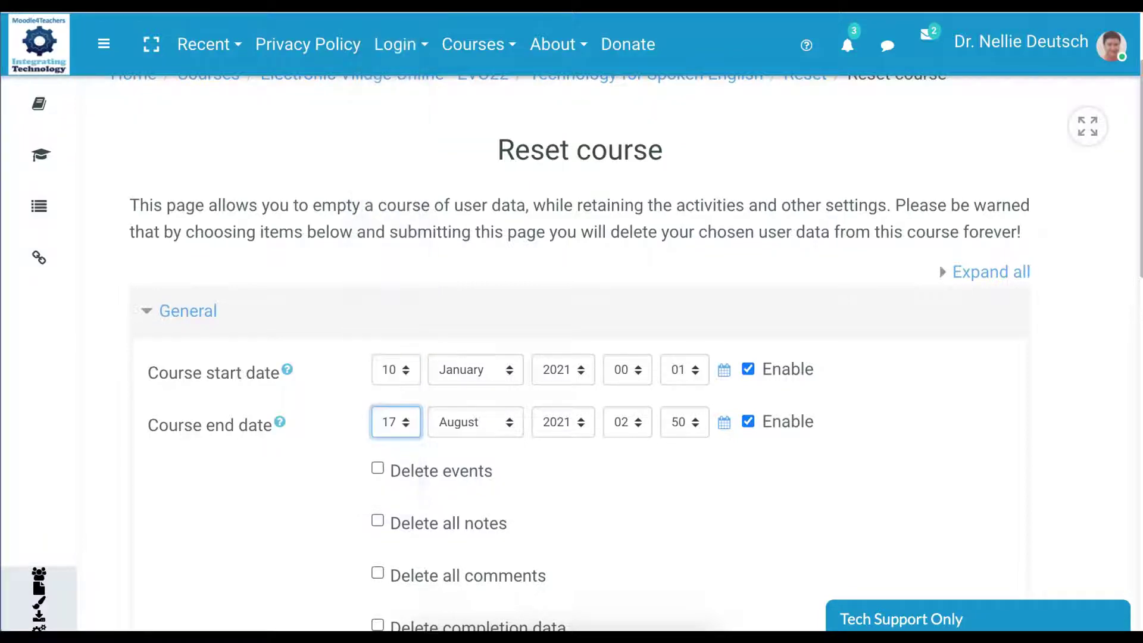
click(476, 422)
key(Up)
key(Up)
key(Up)
key(Up)
key(Up)
key(Up)
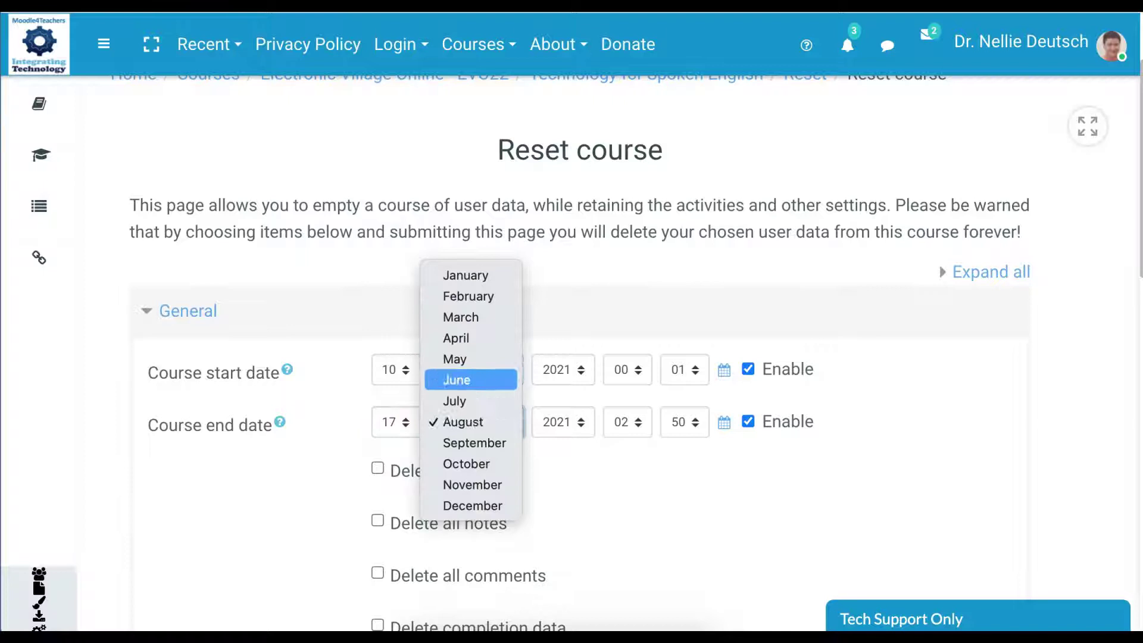
key(Return)
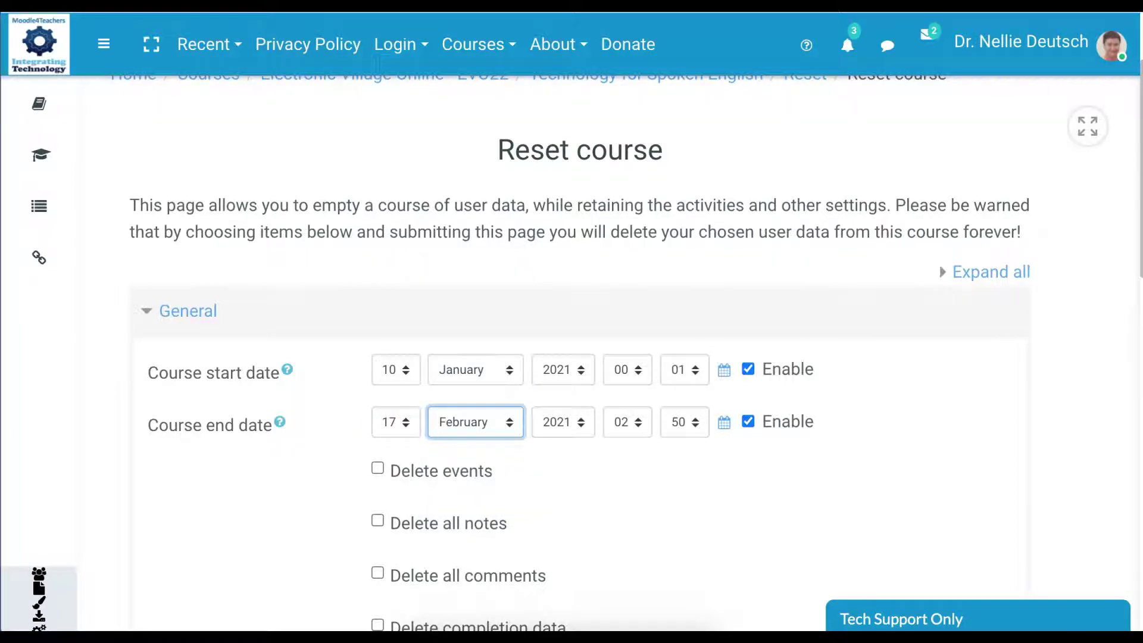
click(563, 422)
click(562, 443)
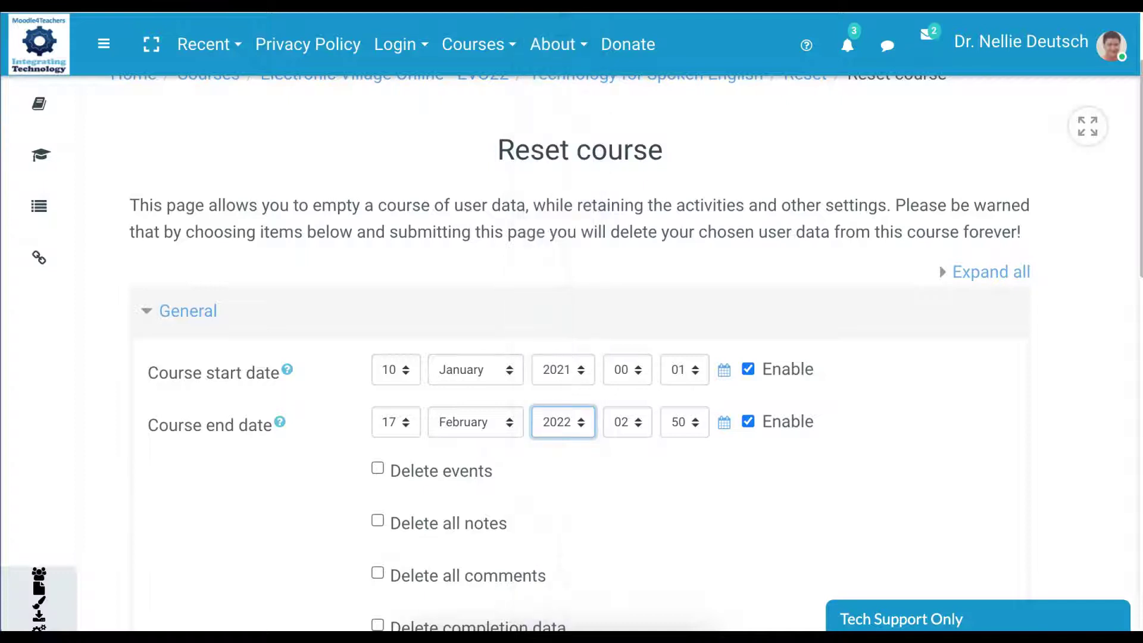
Change the start year to 2022 and the end time to 00:01, keeping both dates enabled
click(563, 370)
click(561, 391)
key(Down)
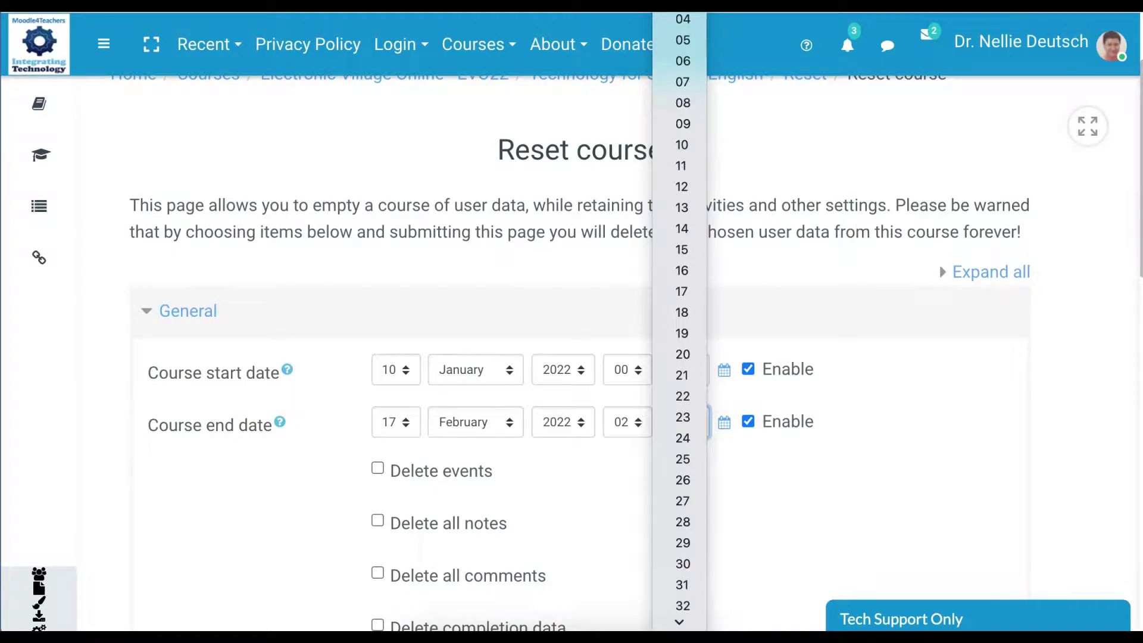
click(682, 3)
click(628, 422)
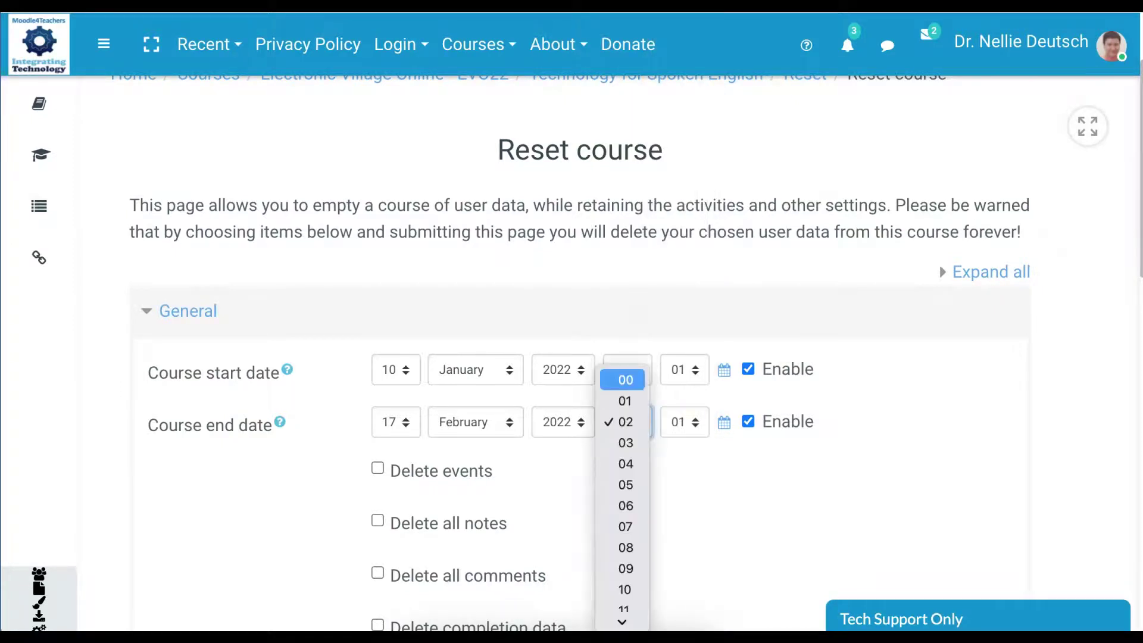
key(Up)
key(Return)
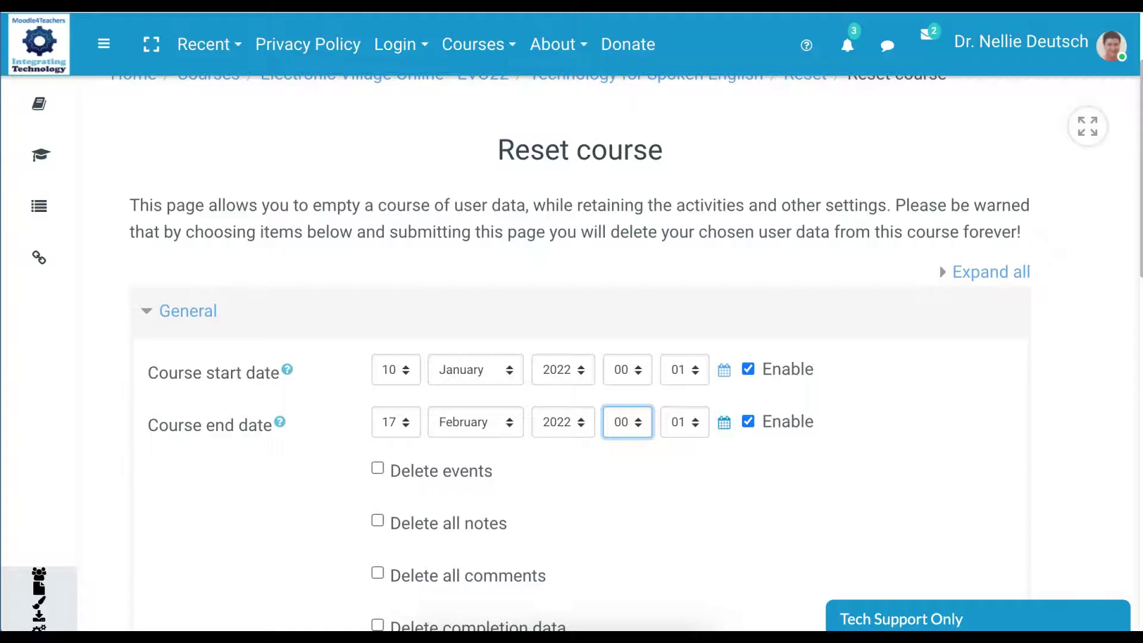
click(748, 422)
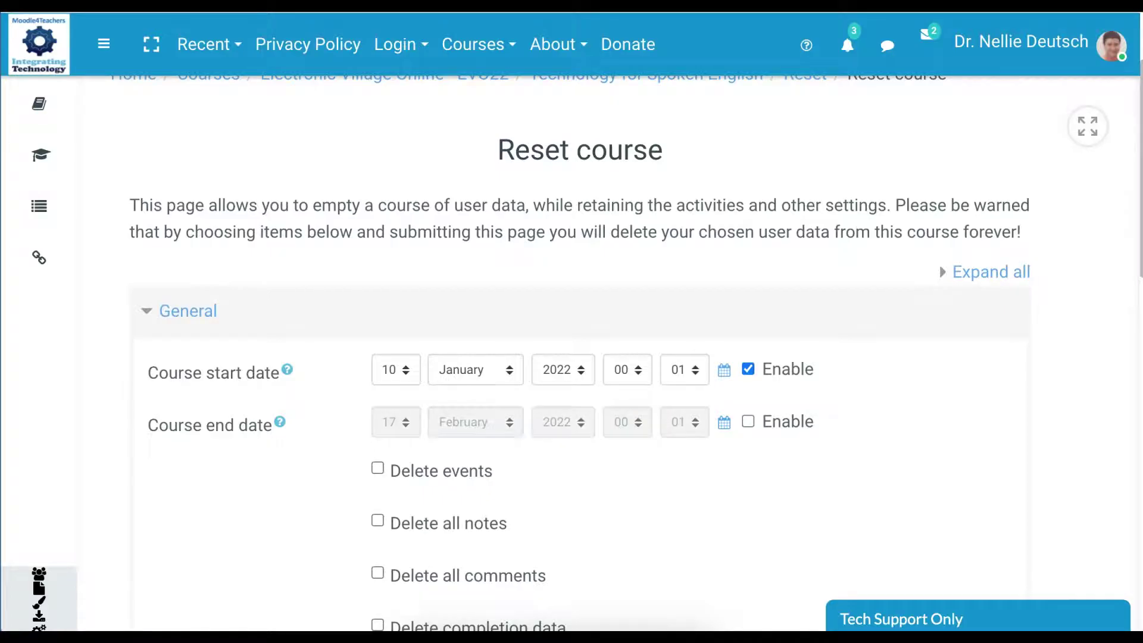
click(748, 369)
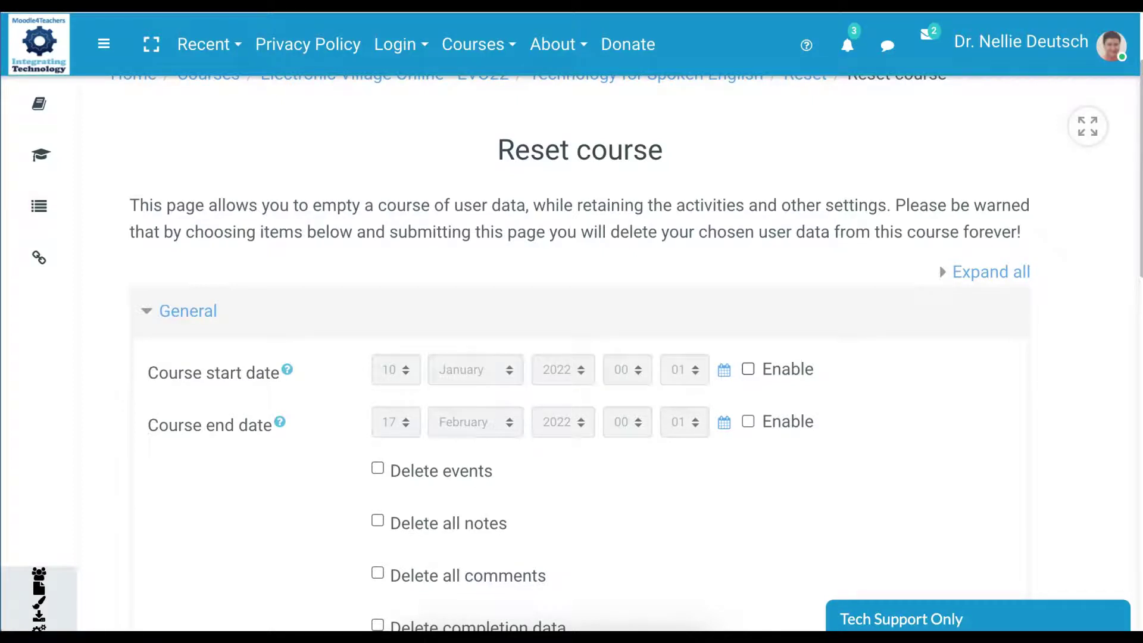
click(747, 369)
click(748, 421)
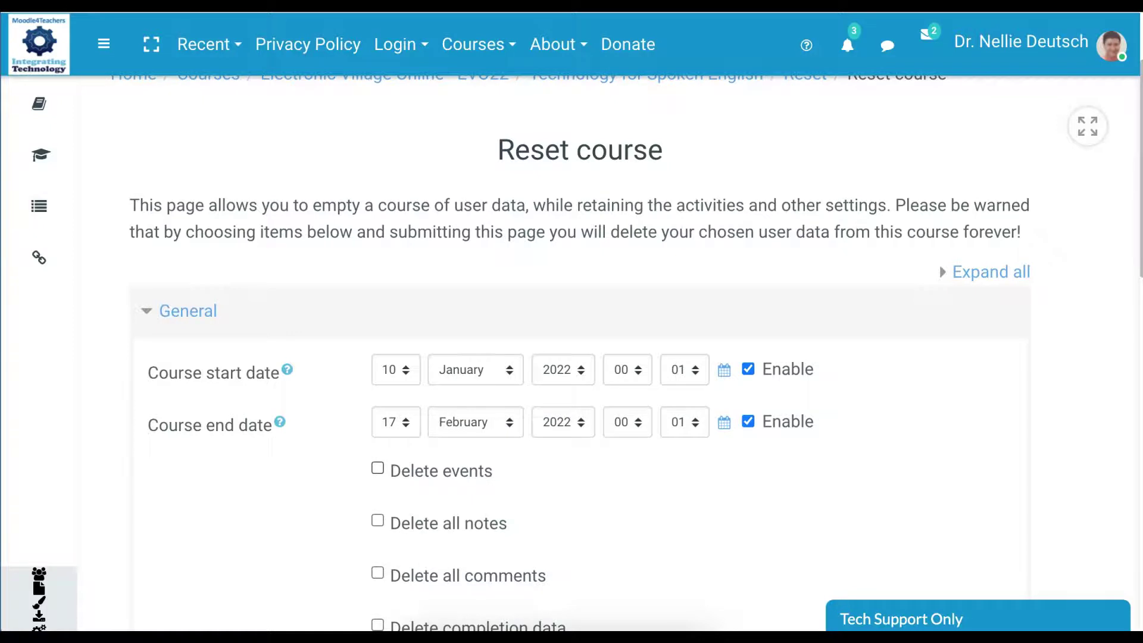
Mark course events, notes, comments, completion data and blog associations for deletion, keeping competency ratings
click(377, 468)
scroll(378, 468, down, 1)
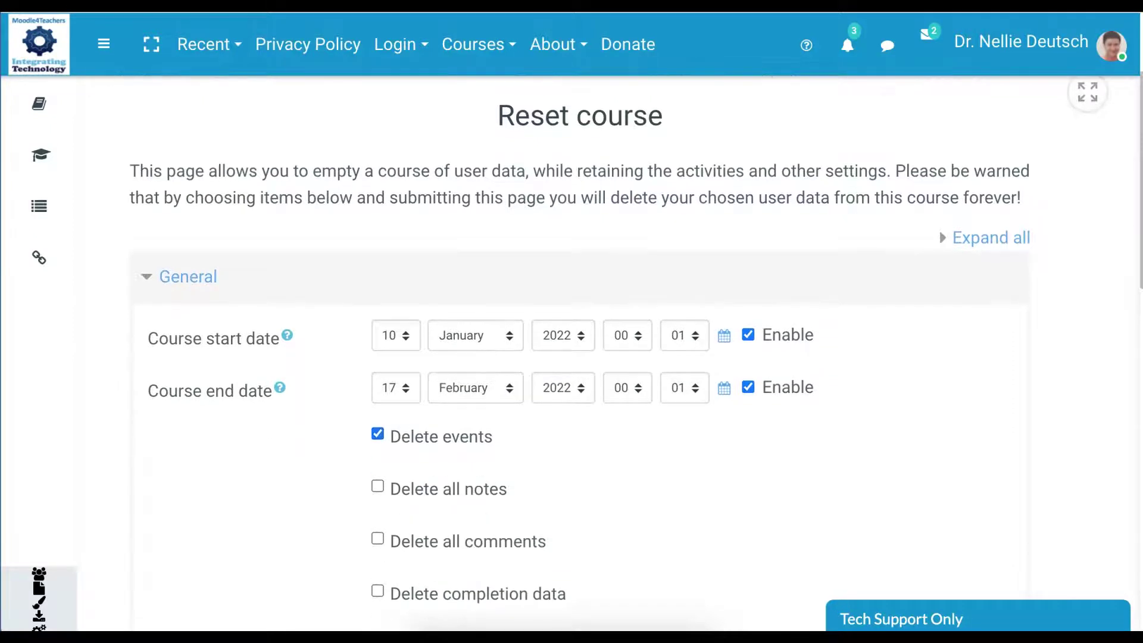
scroll(378, 468, down, 3)
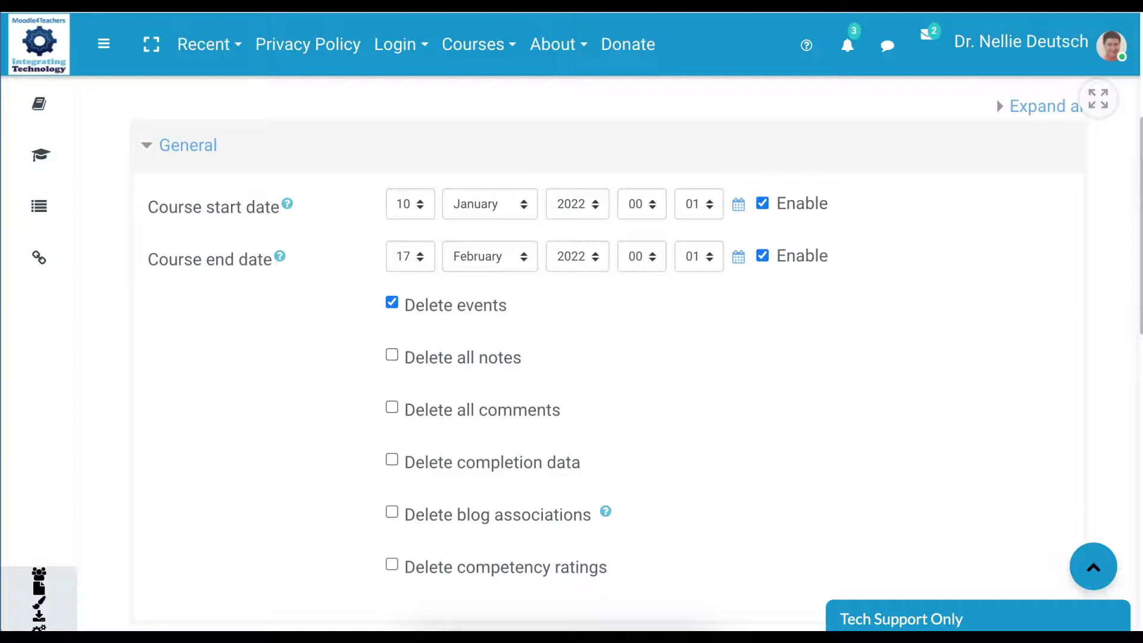
click(391, 355)
click(391, 407)
click(392, 459)
scroll(571, 357, down, 1)
click(392, 461)
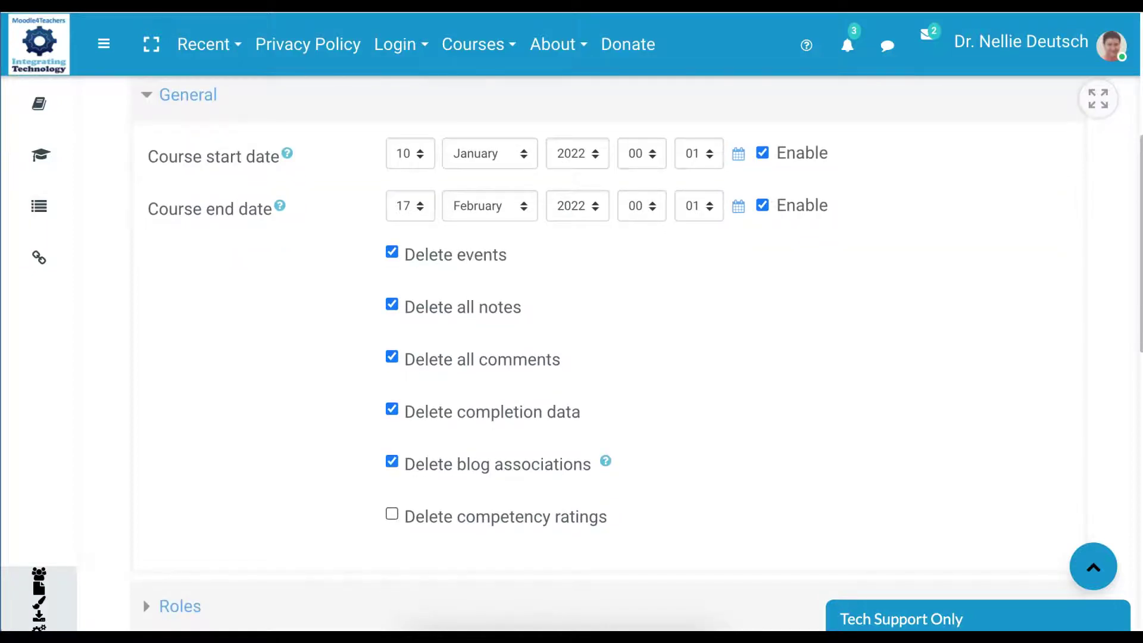
click(391, 514)
click(391, 514)
Under Gradebook, delete all grades but keep gradebook items and categories
scroll(391, 513, down, 4)
click(180, 409)
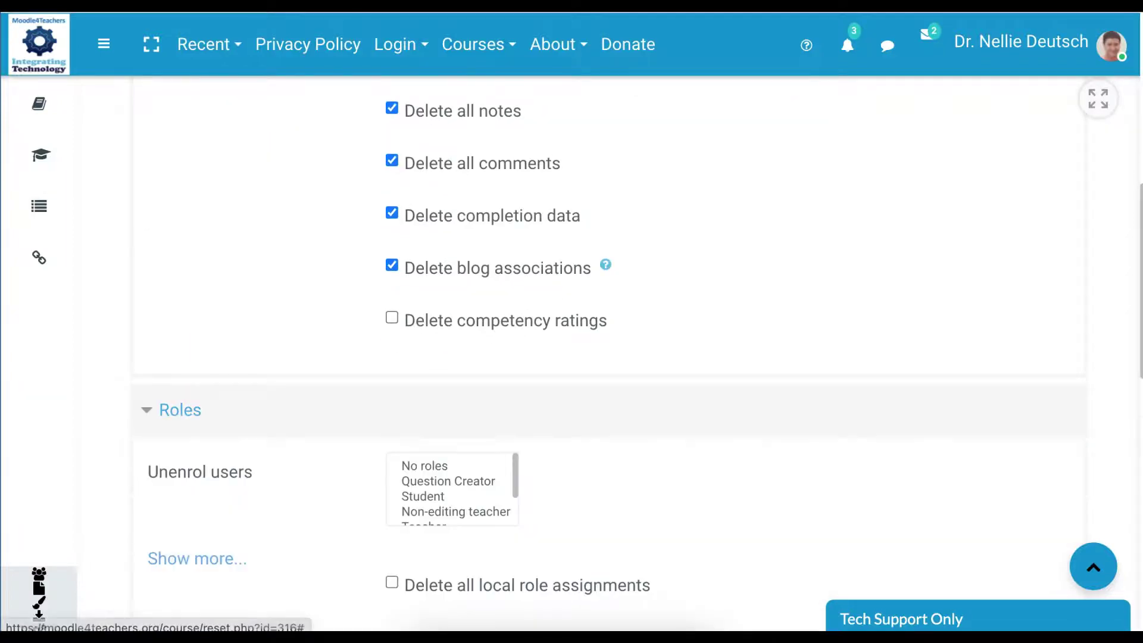
scroll(197, 449, down, 2)
scroll(196, 450, down, 3)
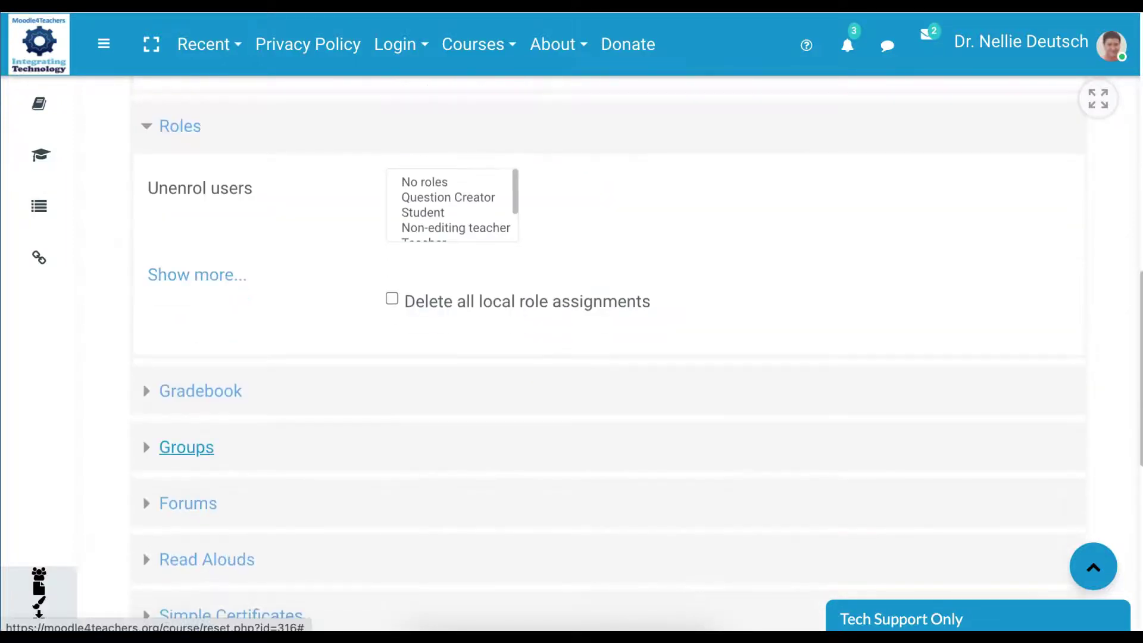
click(201, 390)
scroll(572, 351, down, 2)
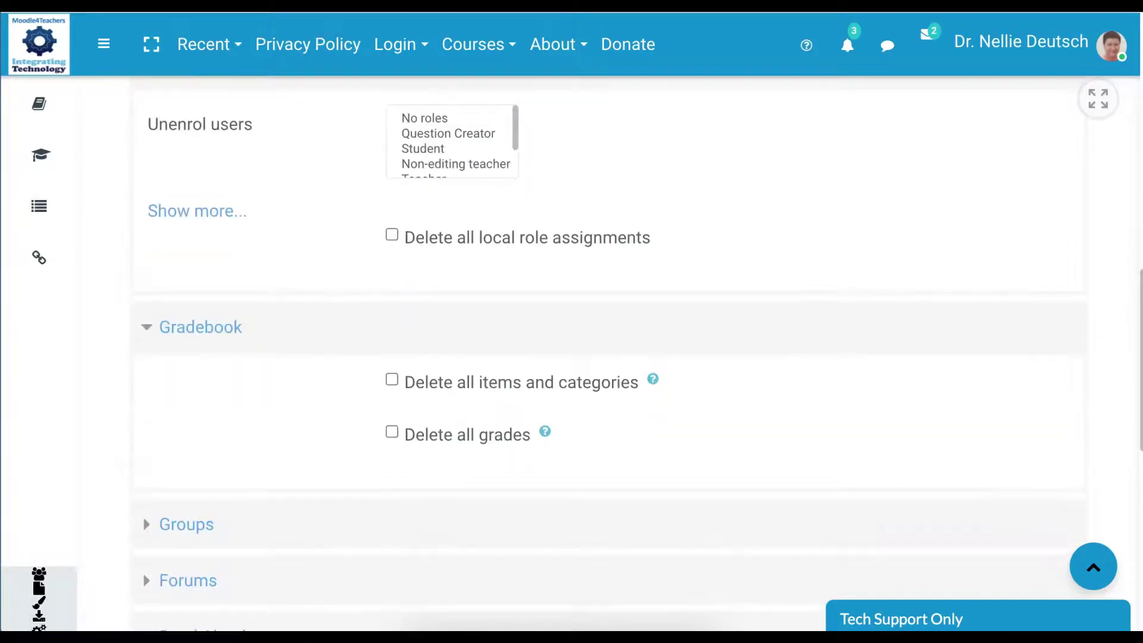
click(392, 345)
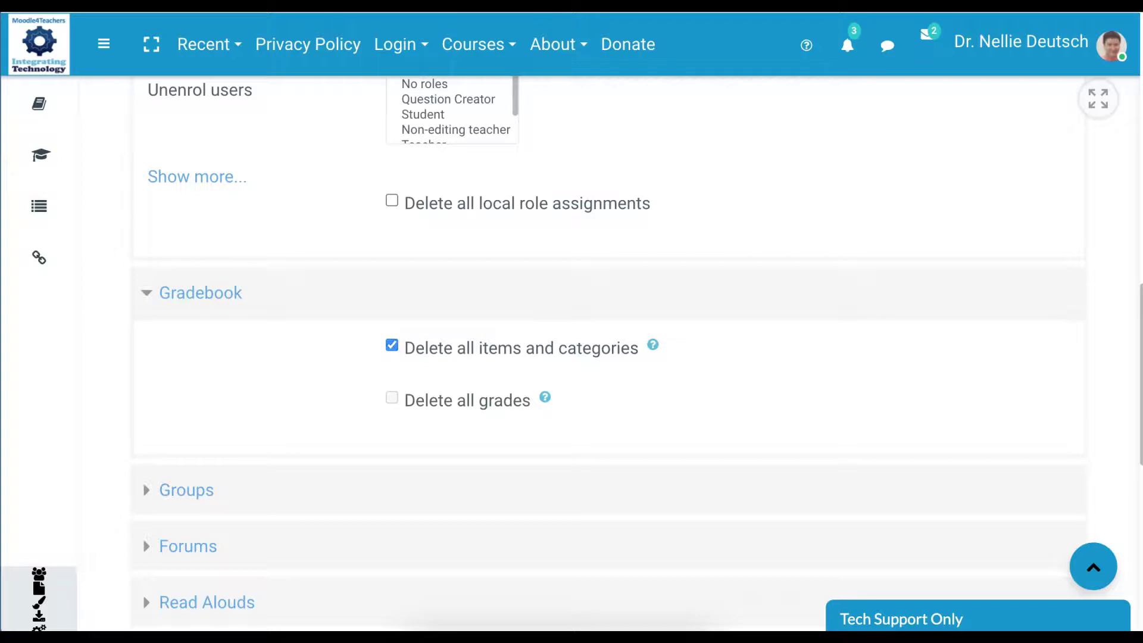
click(392, 345)
click(392, 397)
scroll(186, 381, down, 2)
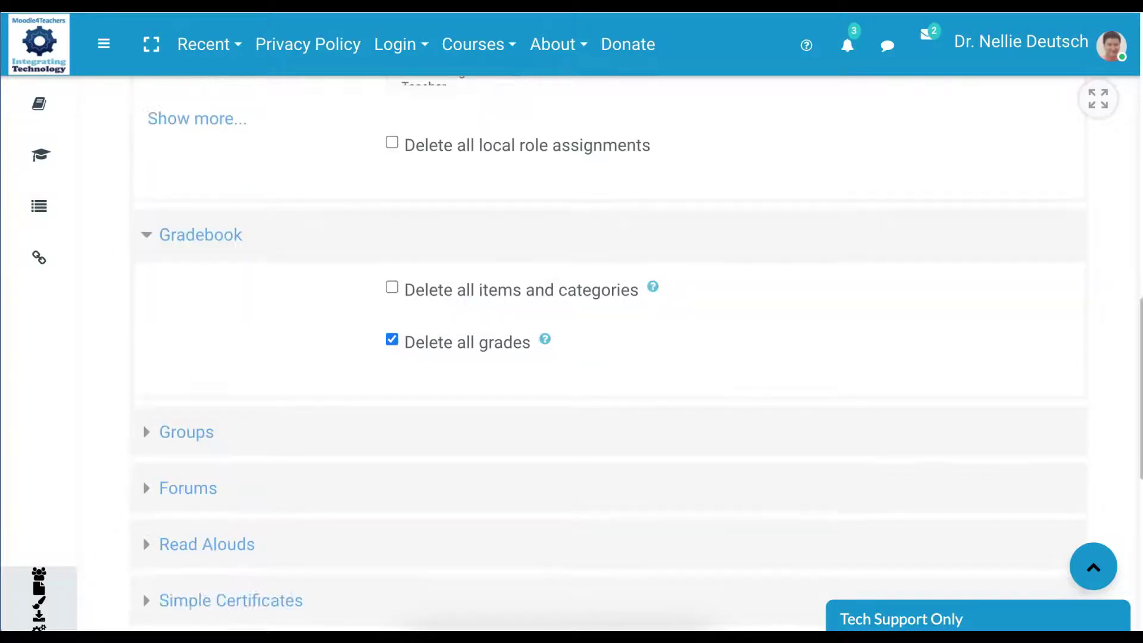
click(186, 381)
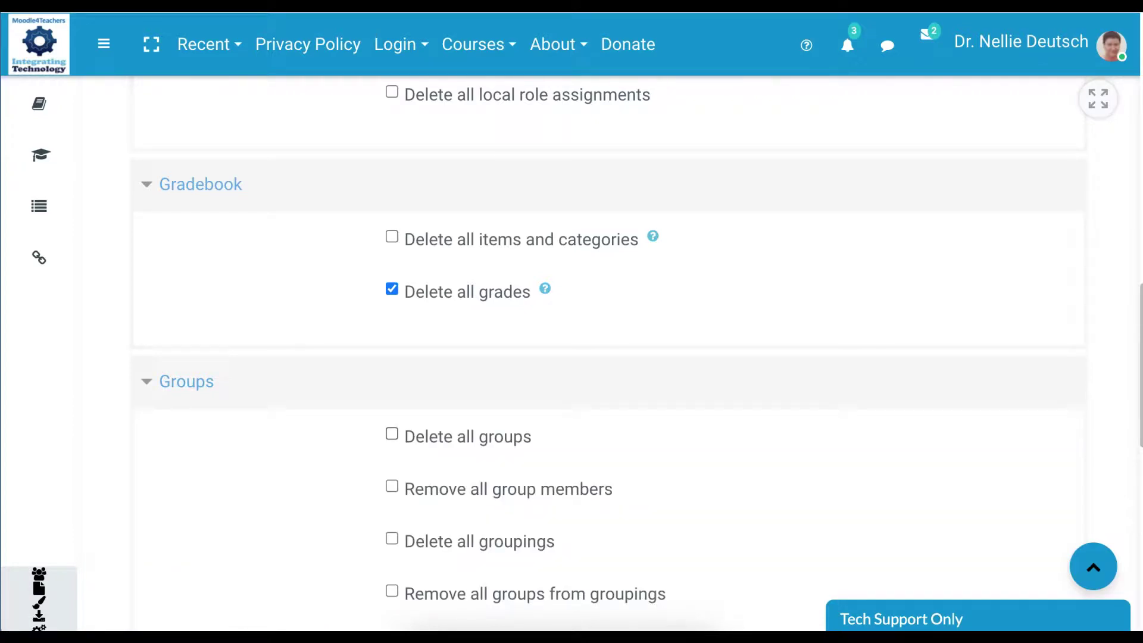
Tick Delete all groups under Groups and Delete all posts under Forums
click(391, 434)
scroll(607, 357, down, 3)
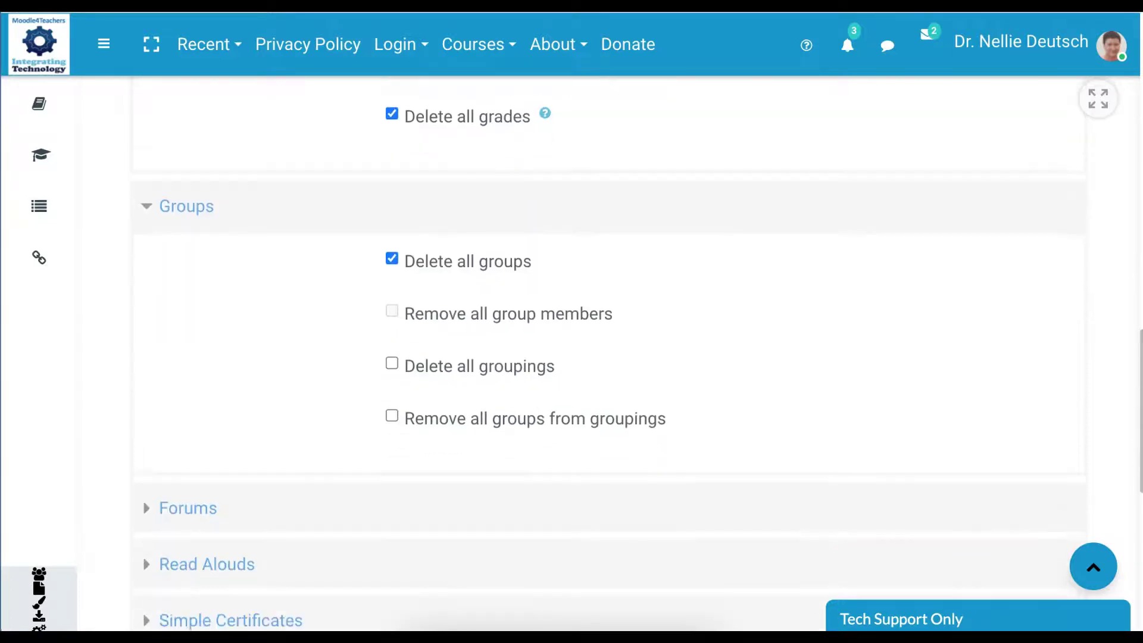
click(188, 508)
scroll(188, 508, down, 2)
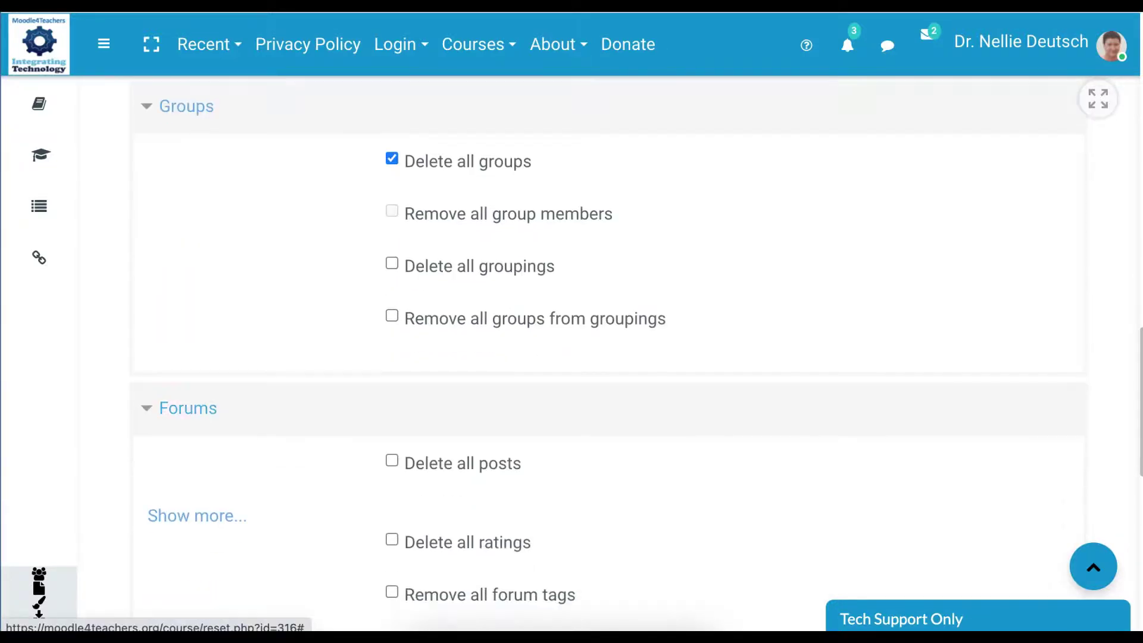
click(391, 461)
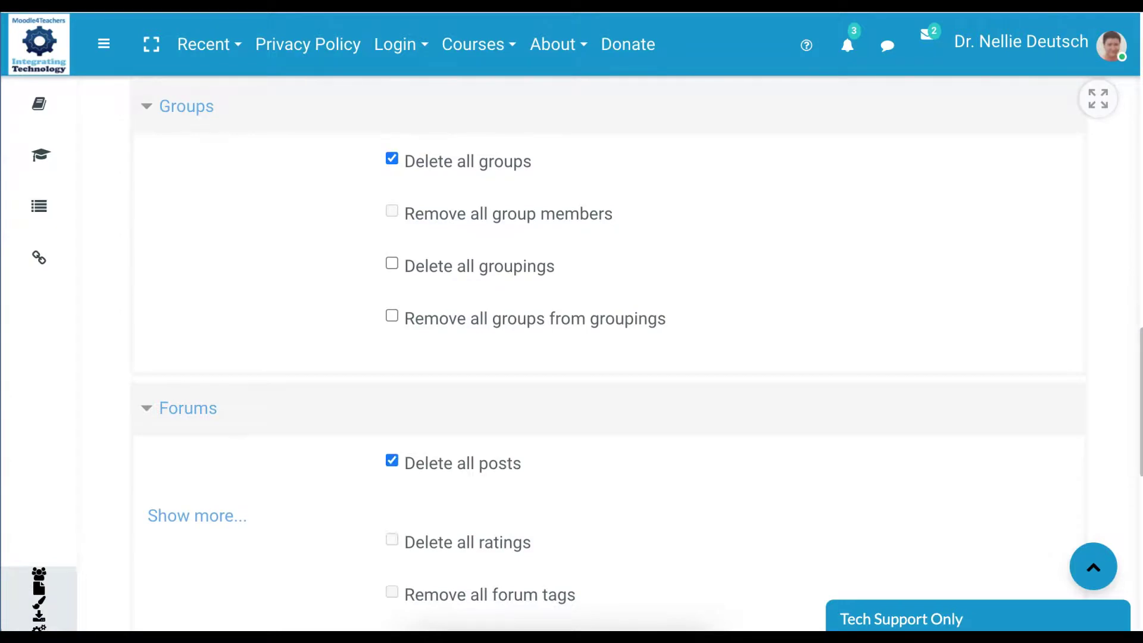
scroll(197, 407, down, 2)
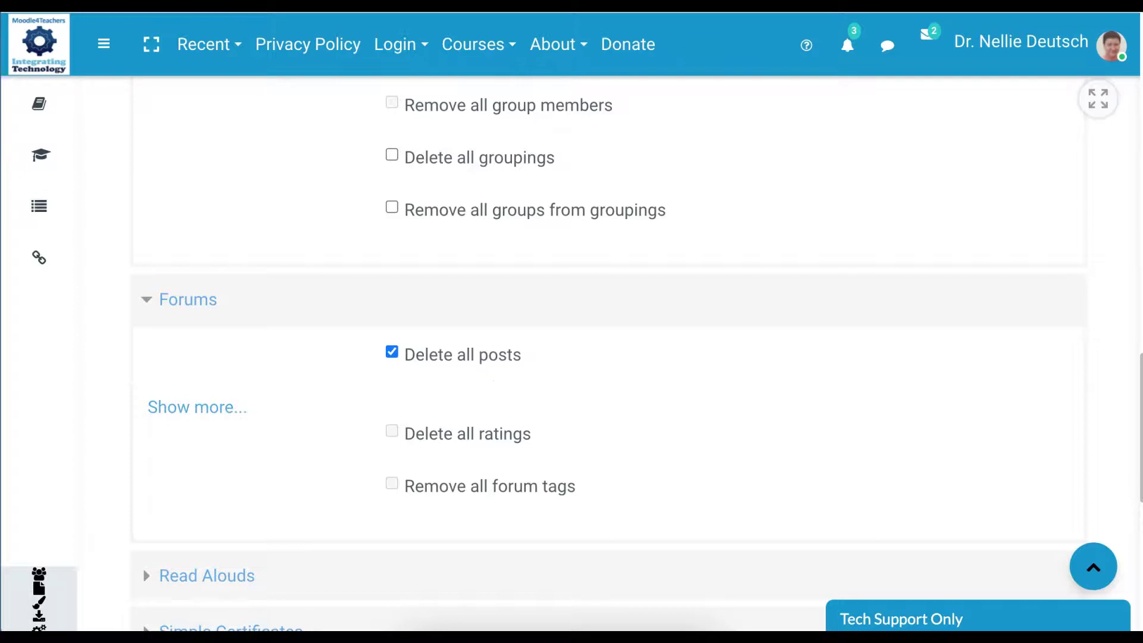
click(197, 407)
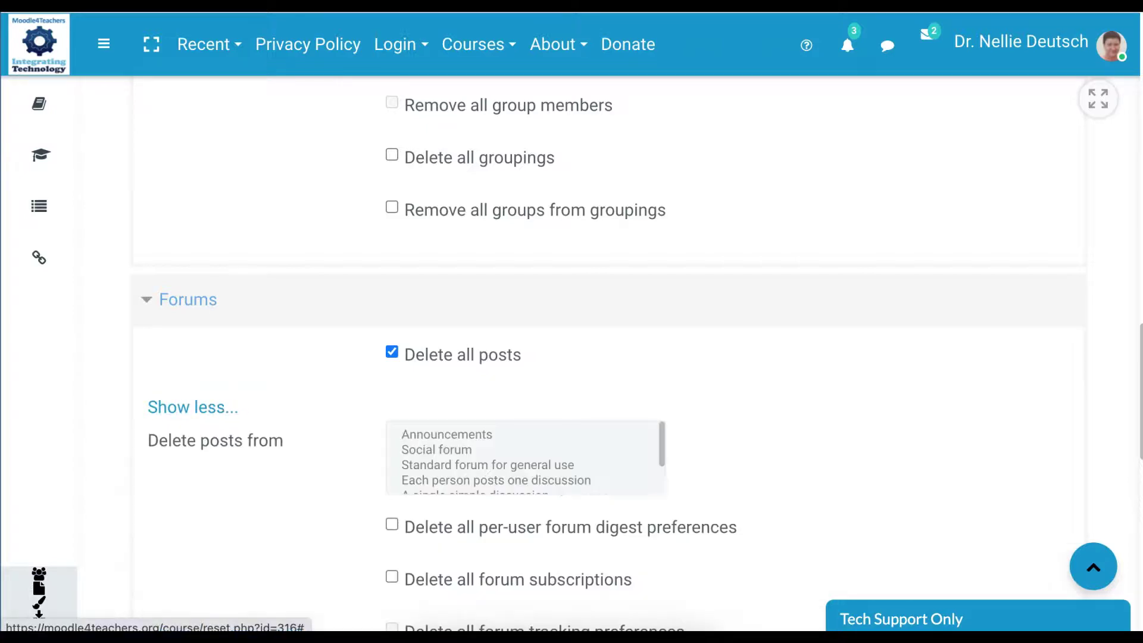
scroll(197, 407, down, 5)
Tick Delete all user data under Read Alouds, leaving Simple Certificates' Delete issued certificates unticked
scroll(635, 354, down, 4)
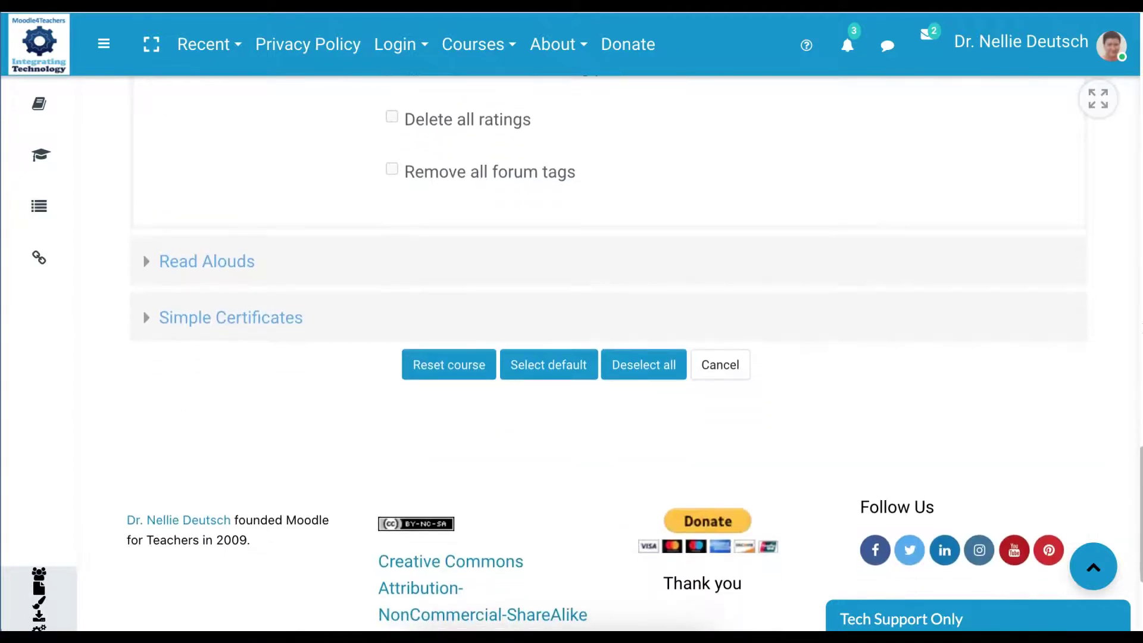
click(207, 261)
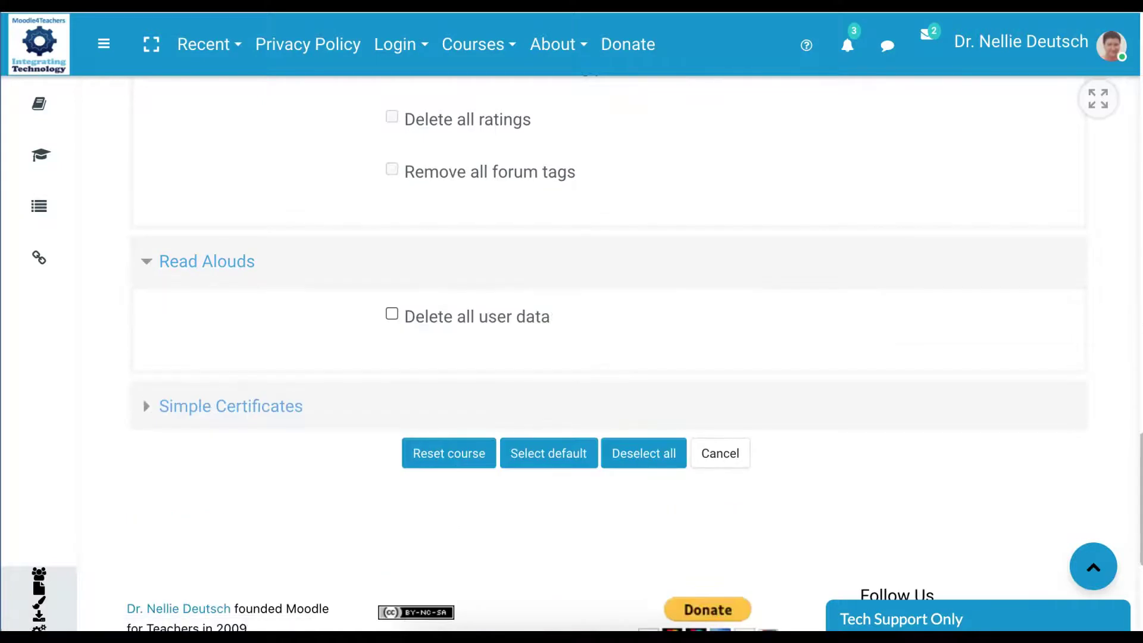
click(392, 313)
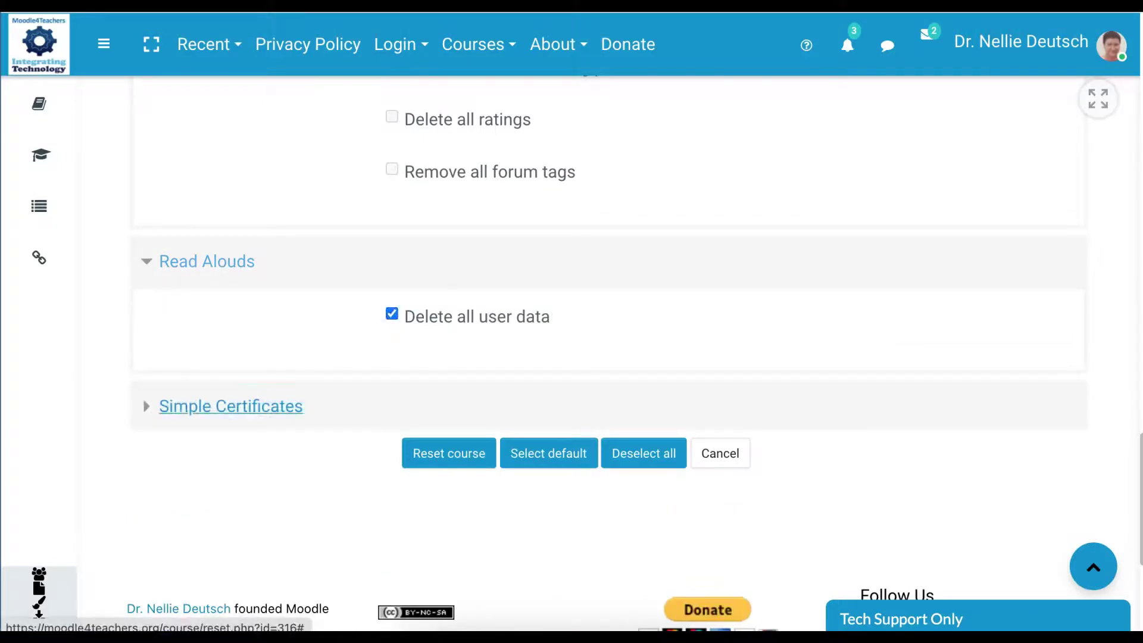
click(230, 406)
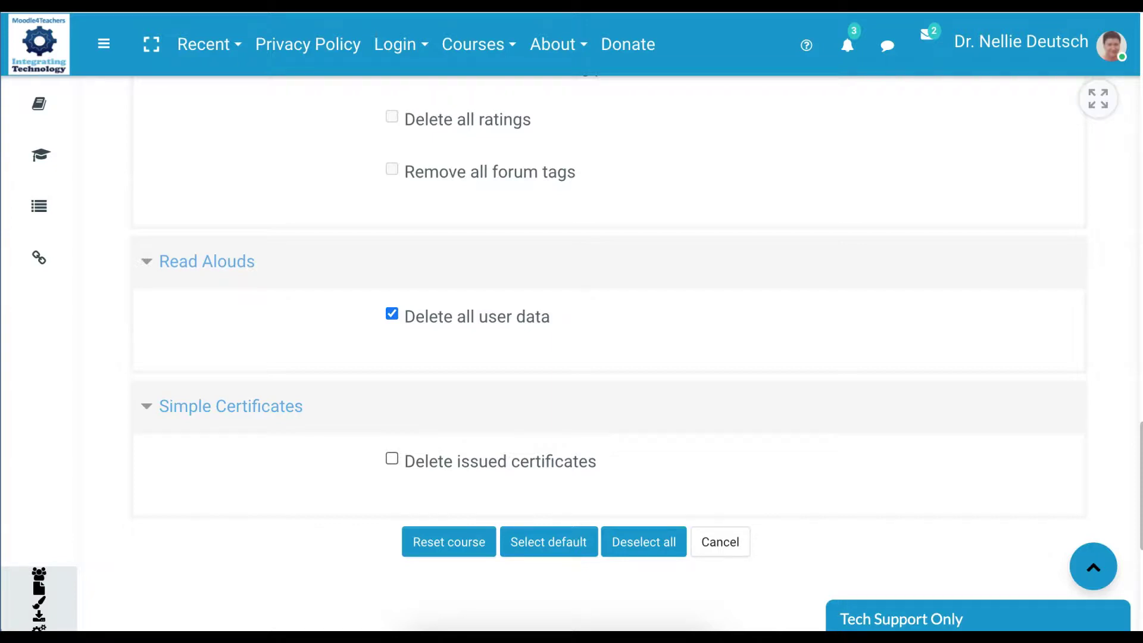
click(391, 458)
click(391, 458)
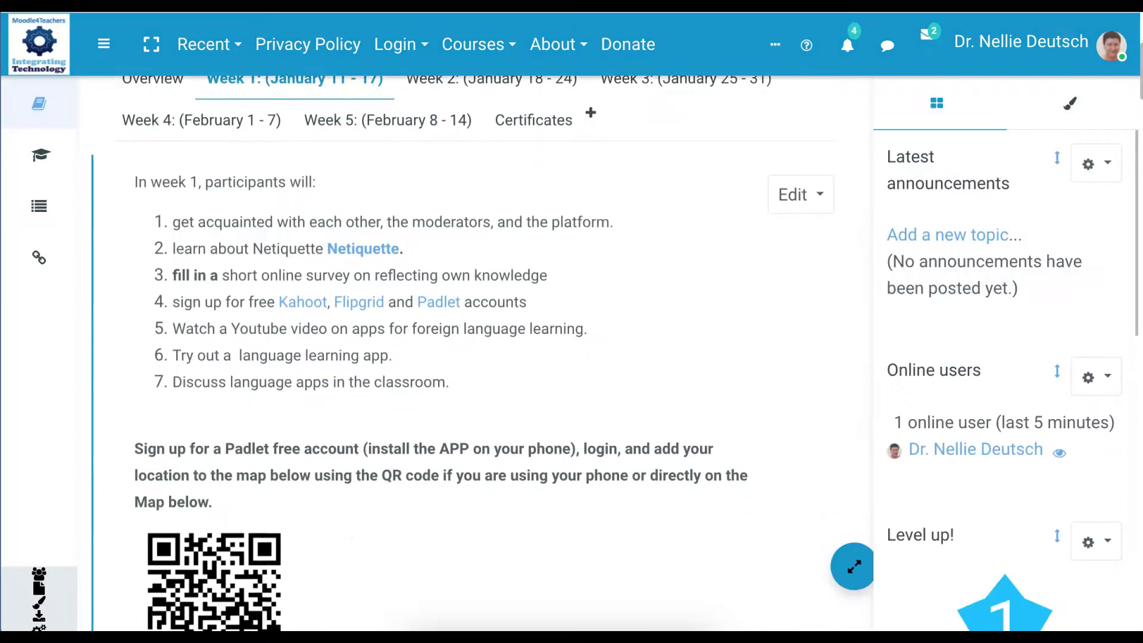
Open the Let's Get Acquainted forum from further down the course page
scroll(482, 357, down, 12)
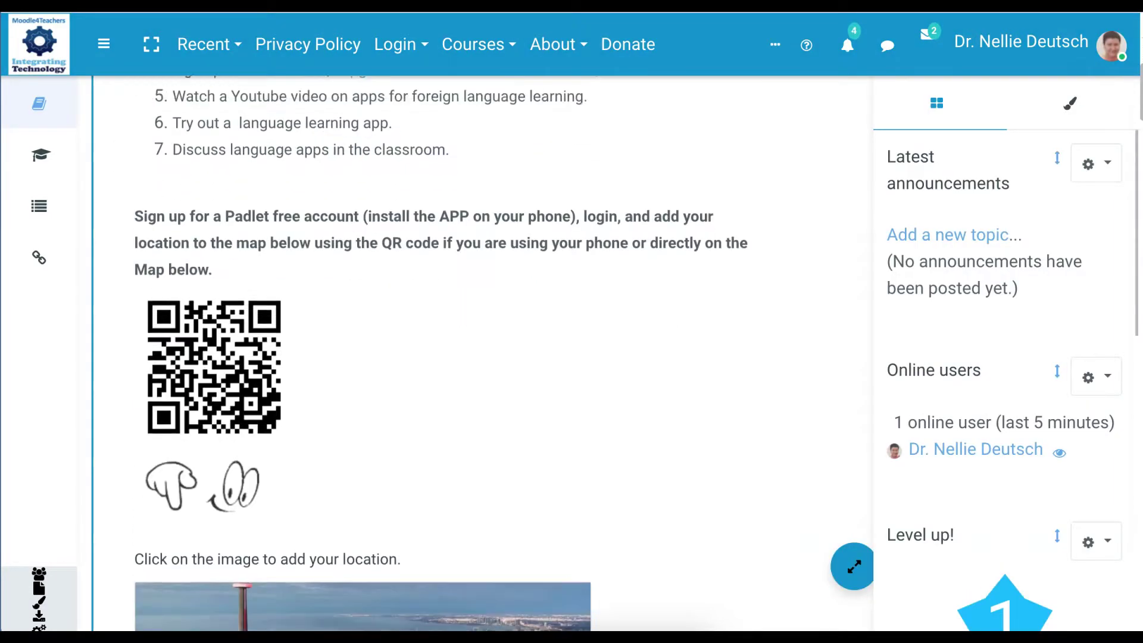
scroll(482, 357, down, 2)
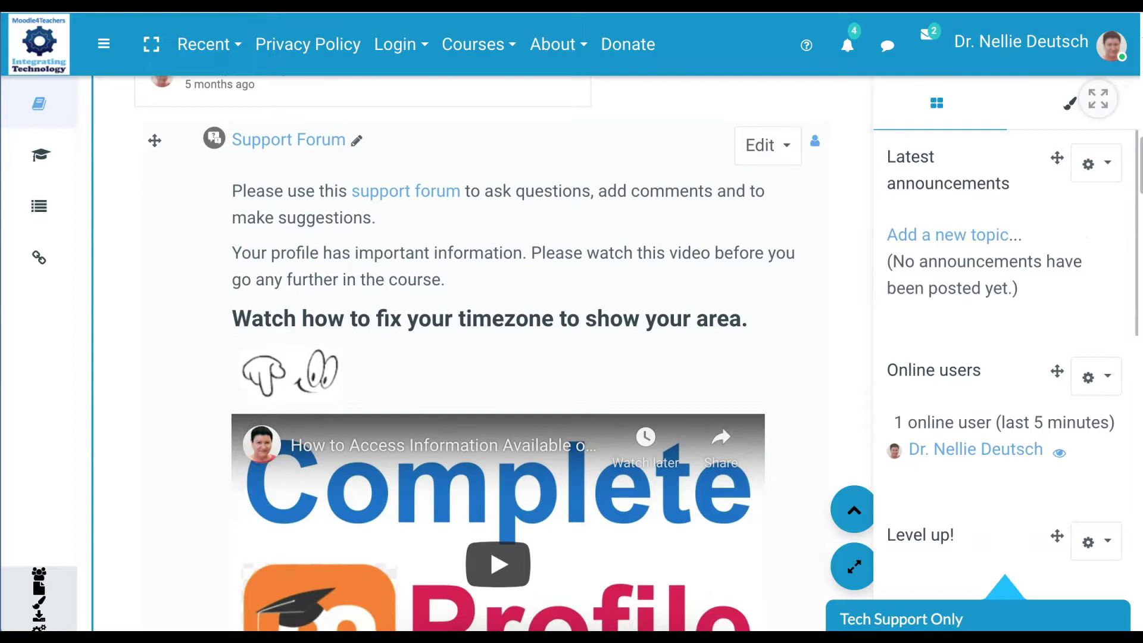
scroll(482, 358, down, 6)
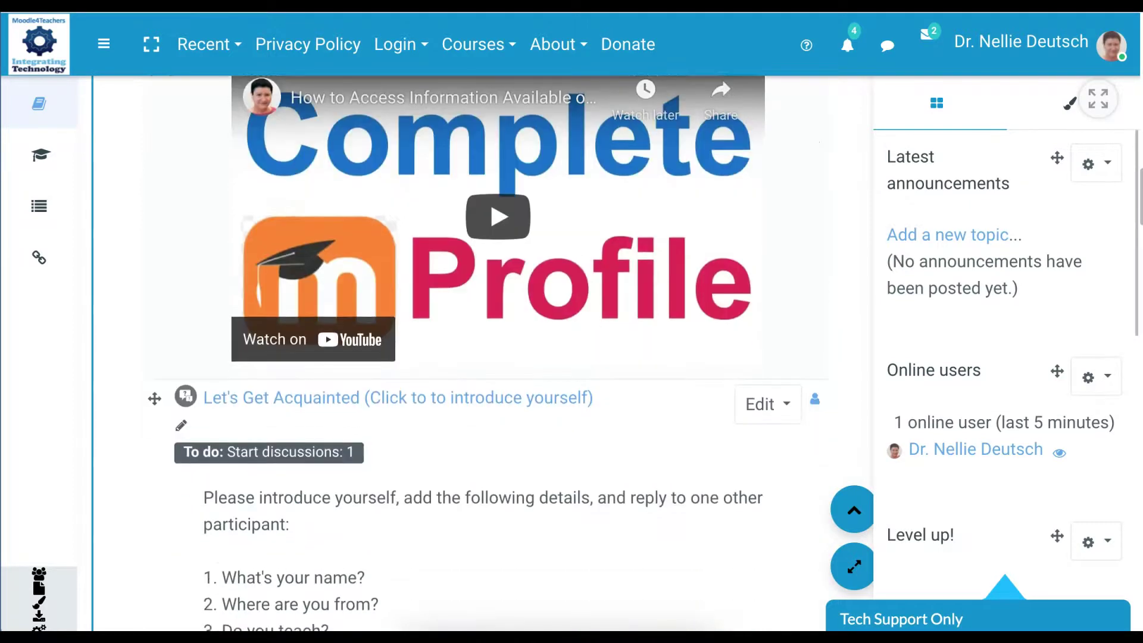
click(357, 386)
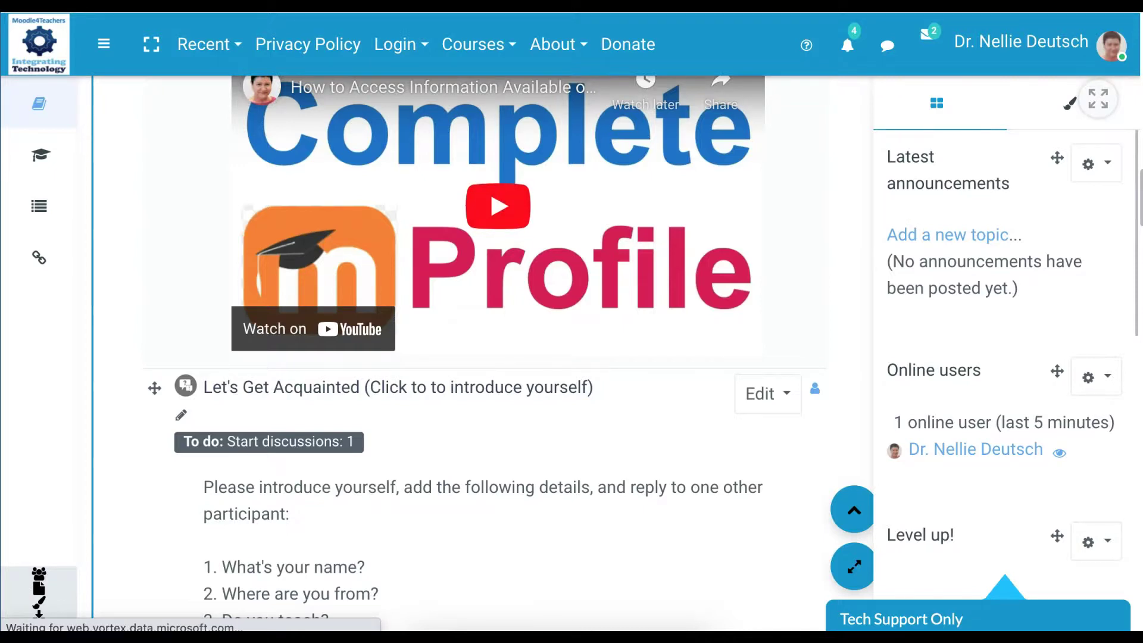
scroll(571, 321, down, 6)
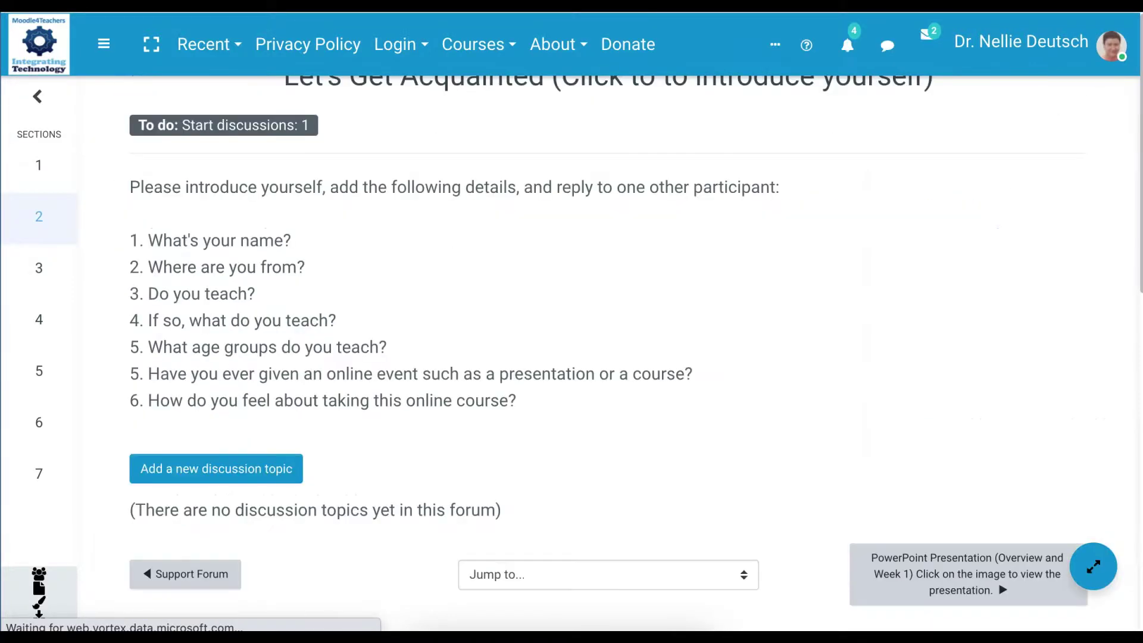
scroll(571, 321, up, 7)
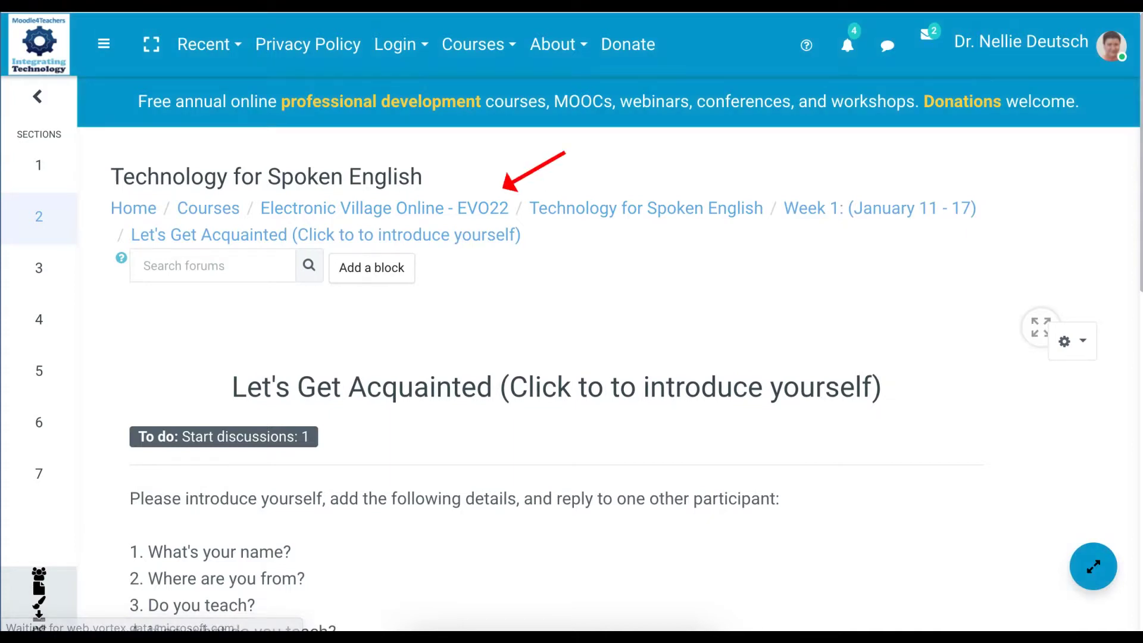
Highlight the Technology for Spoken English course title and return to the top of the page
triple_click(266, 177)
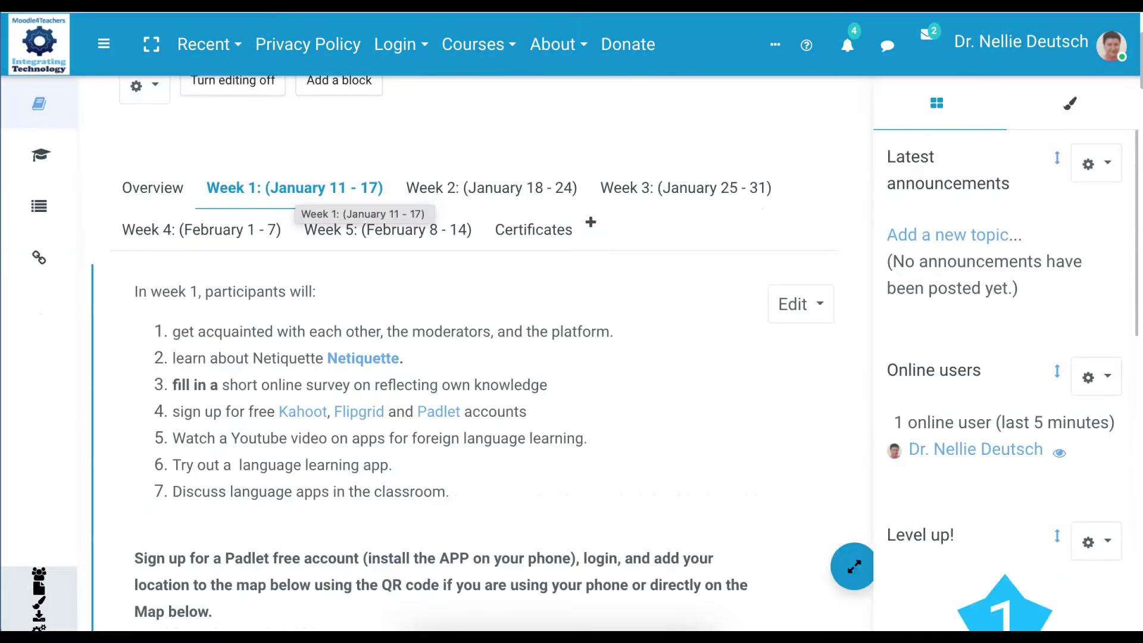
scroll(293, 193, up, 1)
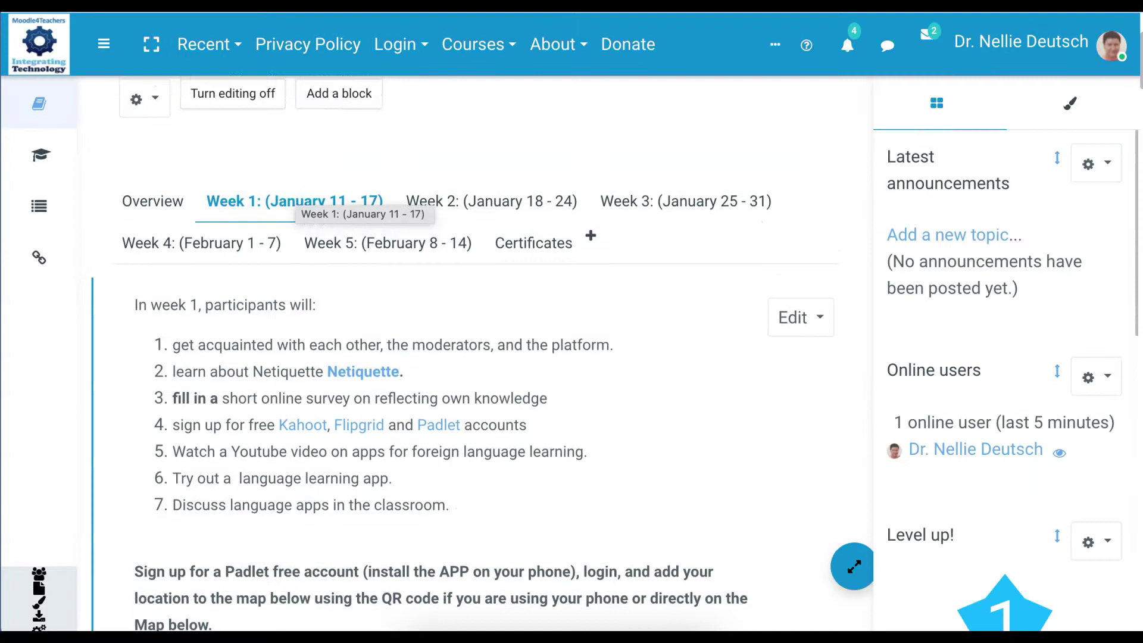